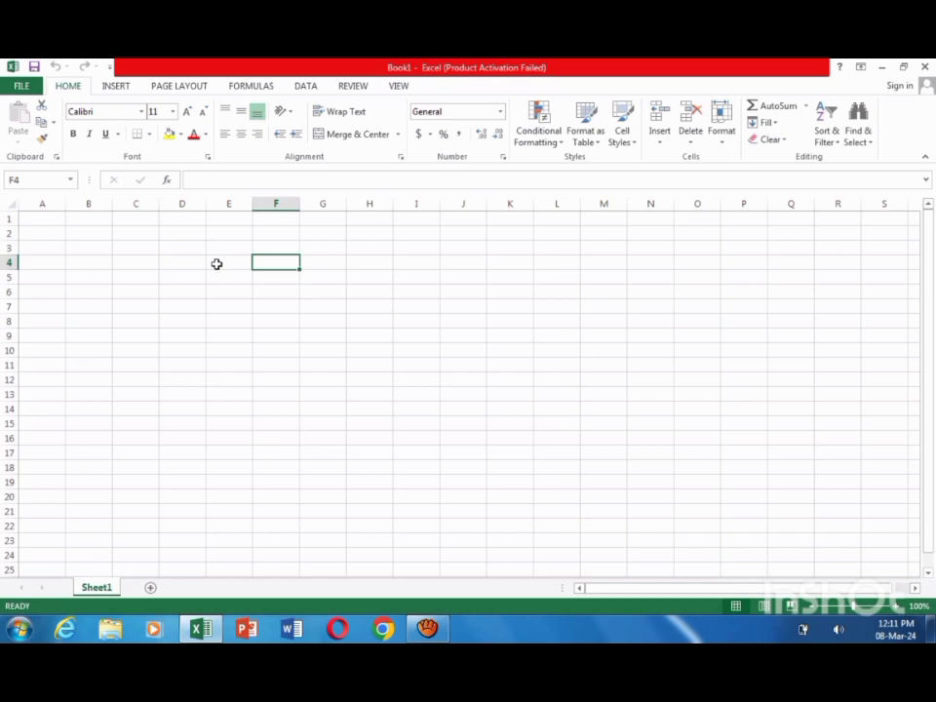
Step: Start the table in cell F5 with the heading S.NO
{"action": "left_click", "coordinate": [216, 265]}
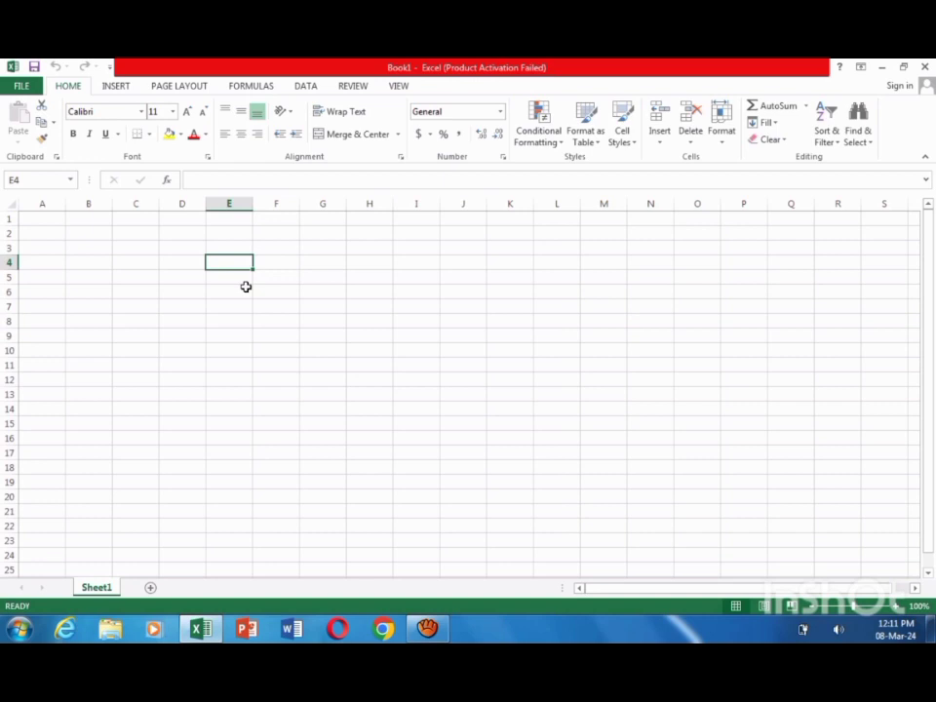
{"action": "left_click", "coordinate": [246, 287]}
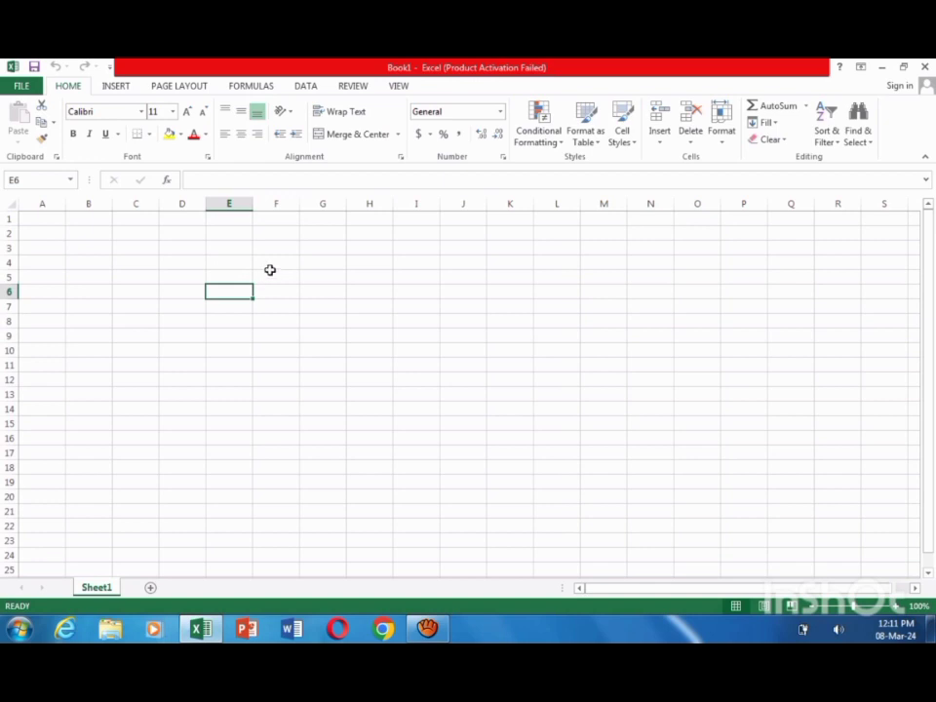
{"action": "left_click", "coordinate": [271, 270]}
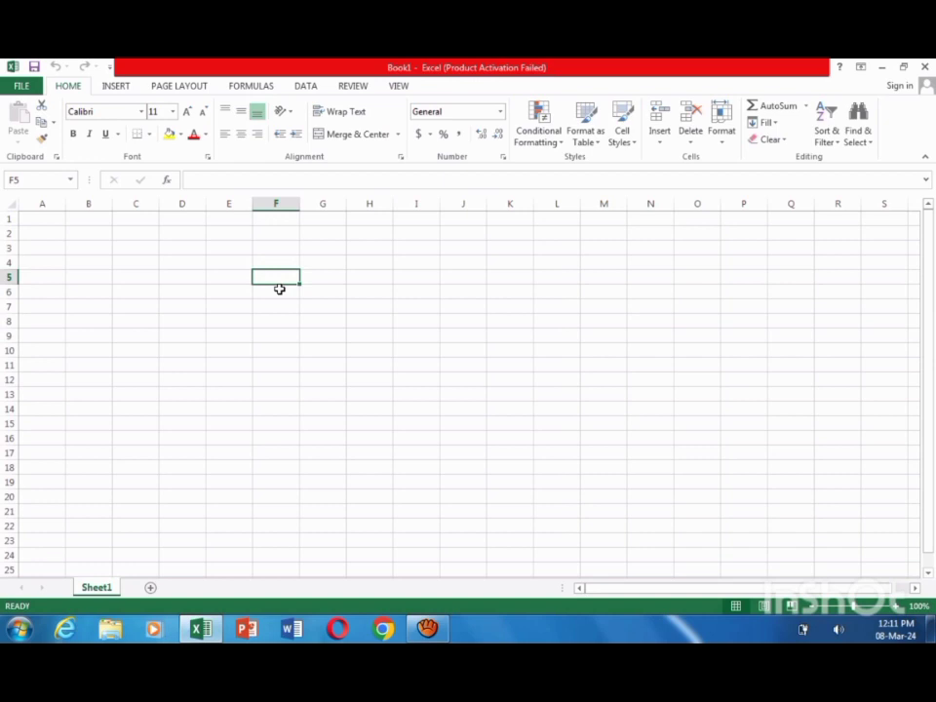
{"action": "type", "text": "S"}
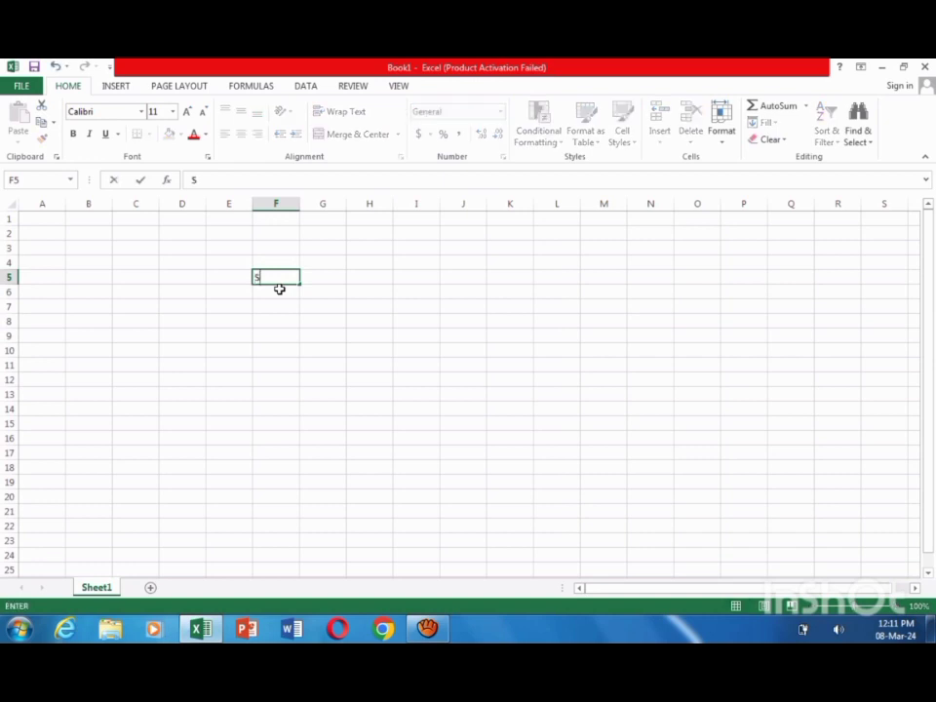
{"action": "type", "text": ".NO"}
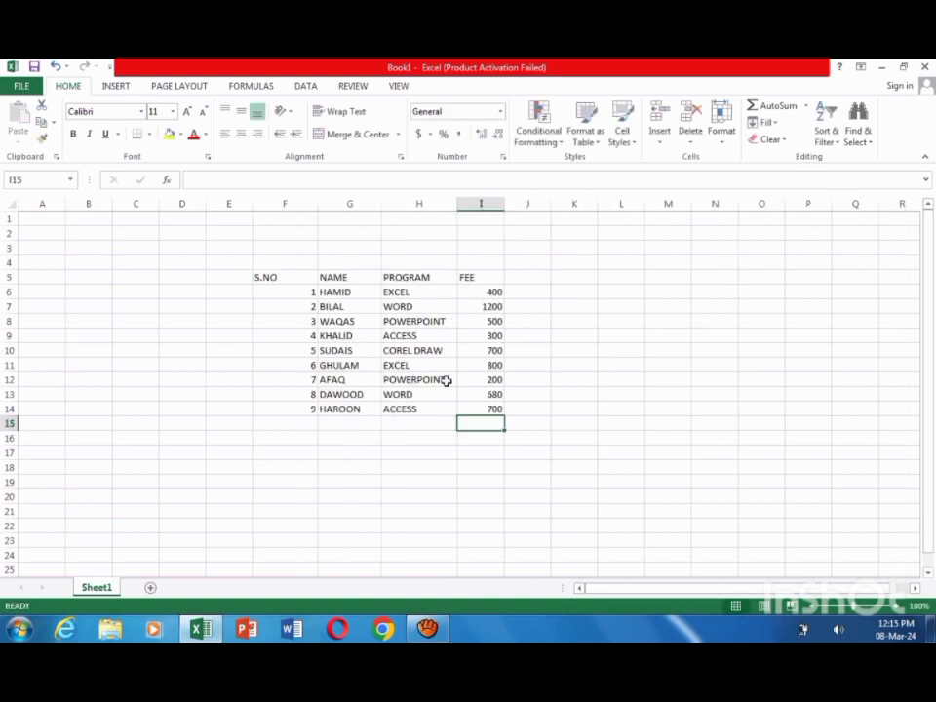
Step: Centre the contents of the S.NO, NAME, PROGRAM and FEE table in F5:I14 horizontally
{"action": "left_click", "coordinate": [373, 441]}
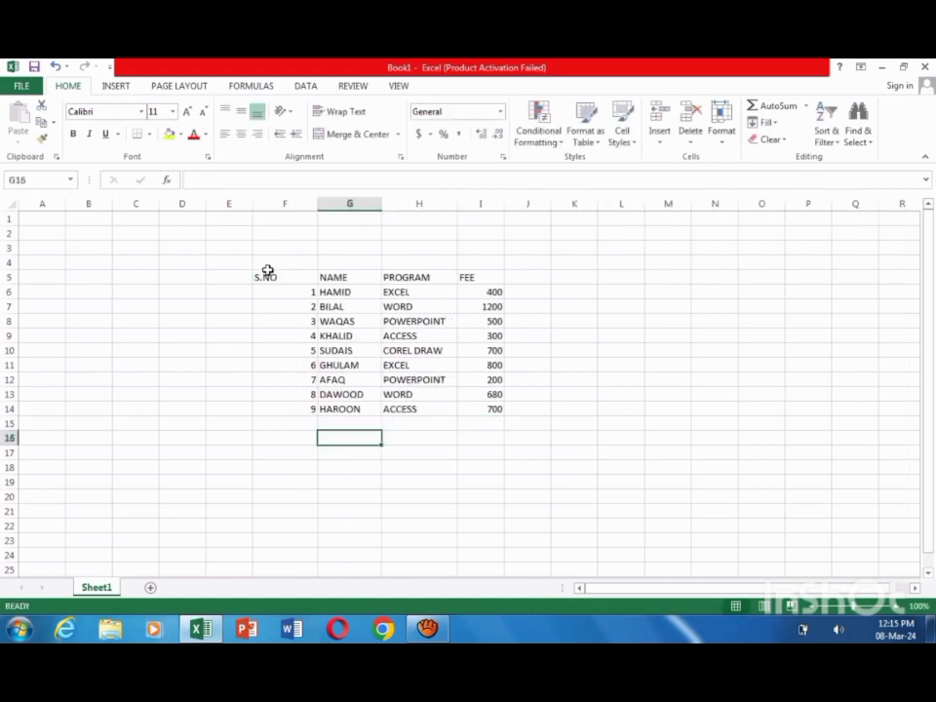
{"action": "left_click_drag", "start_coordinate": [265, 277], "coordinate": [485, 408]}
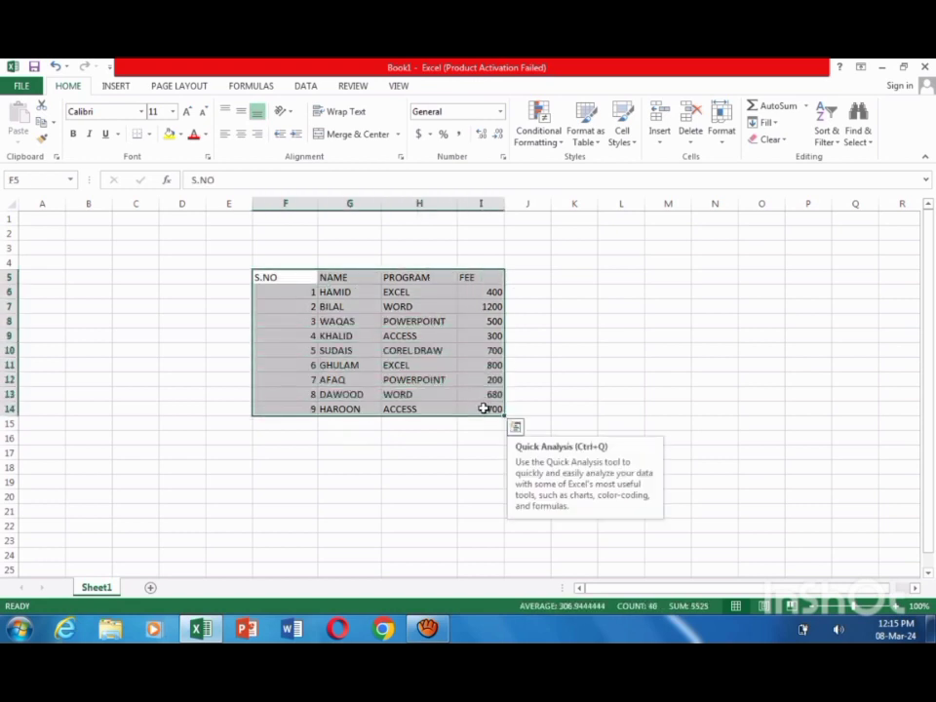
{"action": "left_click", "coordinate": [240, 134]}
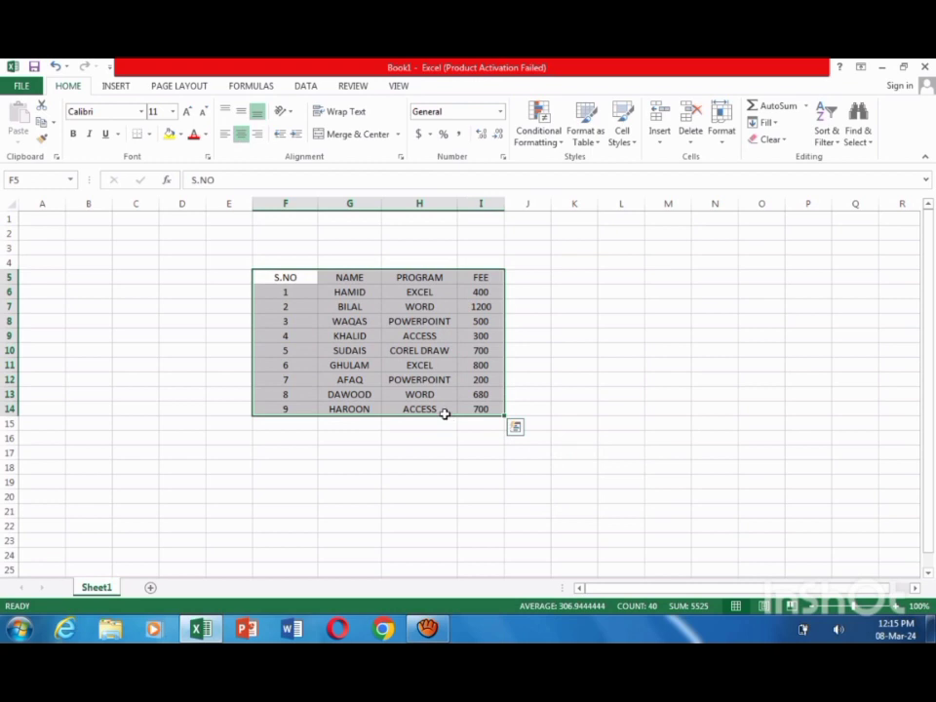
{"action": "left_click", "coordinate": [186, 424]}
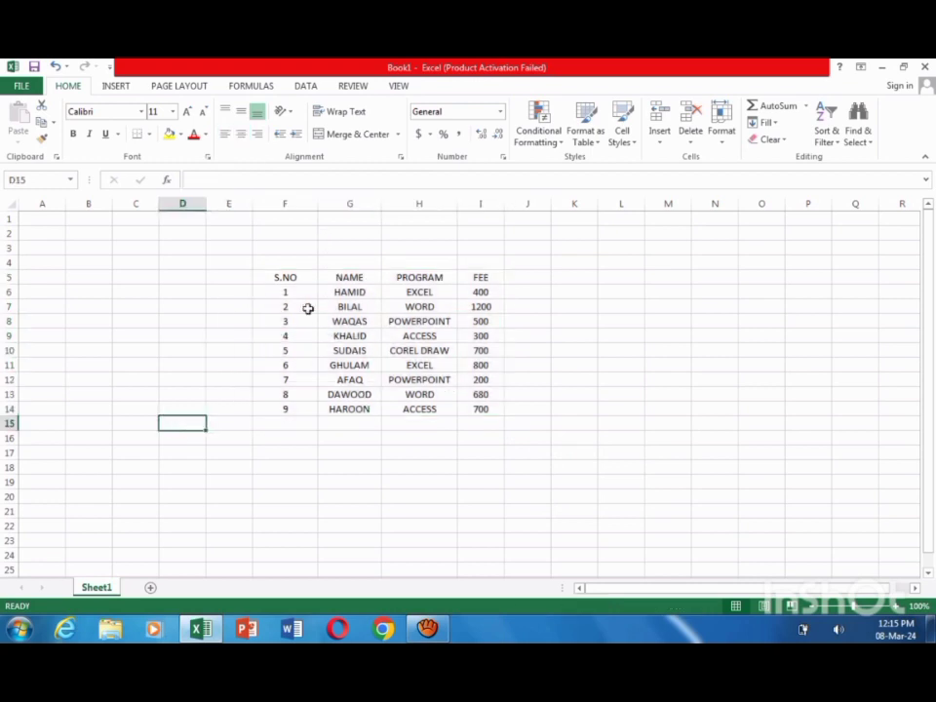
Step: Apply all borders to the range F5:I18, including the empty rows below the table data
{"action": "left_click", "coordinate": [290, 277]}
{"action": "left_click_drag", "start_coordinate": [289, 277], "coordinate": [478, 468]}
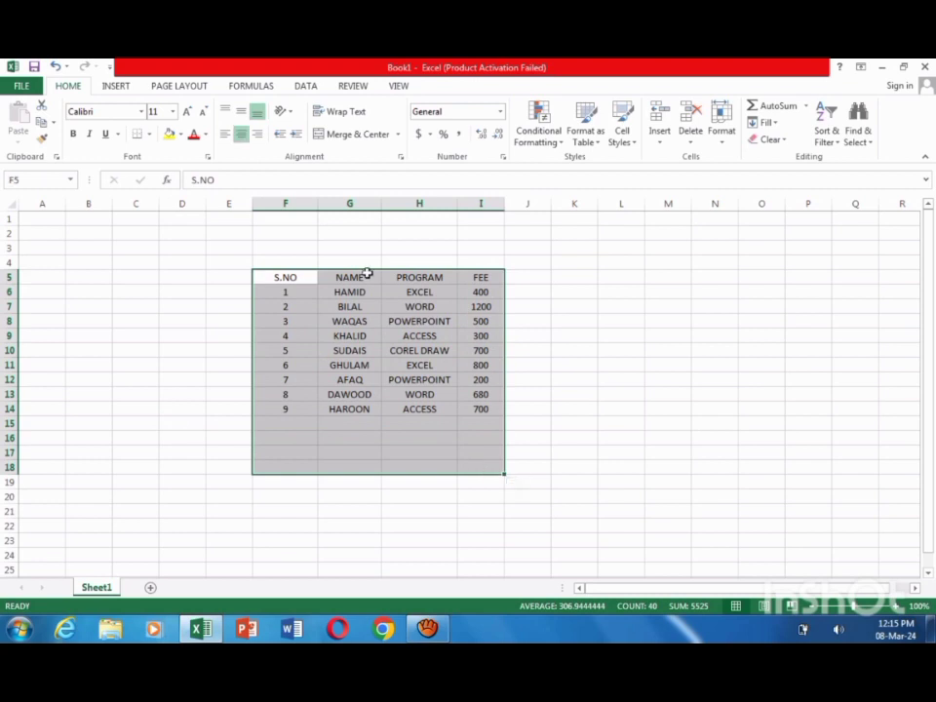
{"action": "left_click", "coordinate": [148, 134]}
{"action": "left_click", "coordinate": [174, 259]}
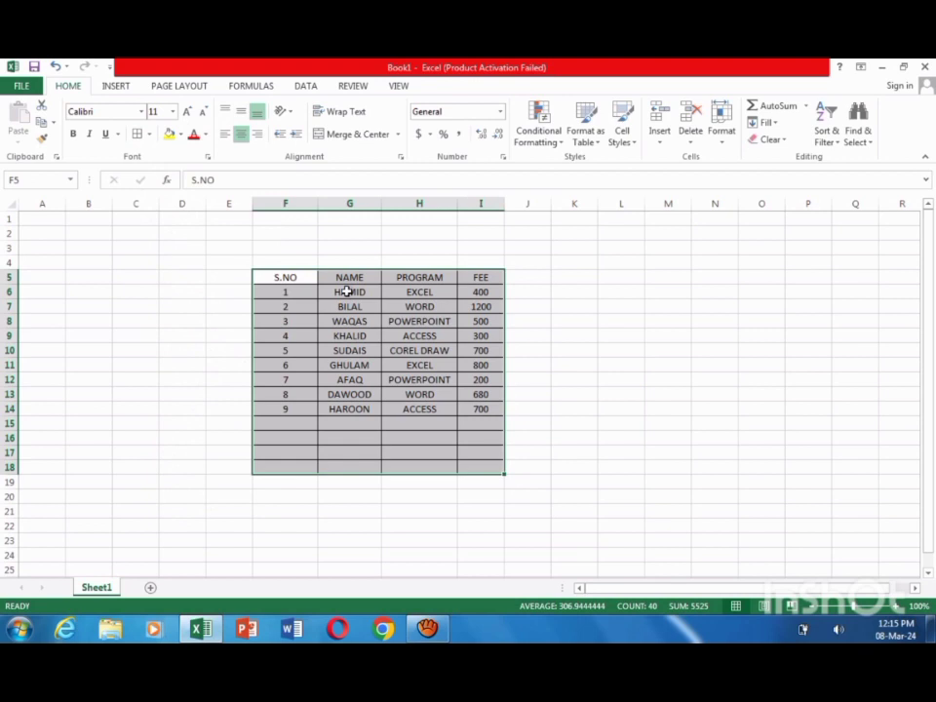
{"action": "left_click", "coordinate": [705, 370]}
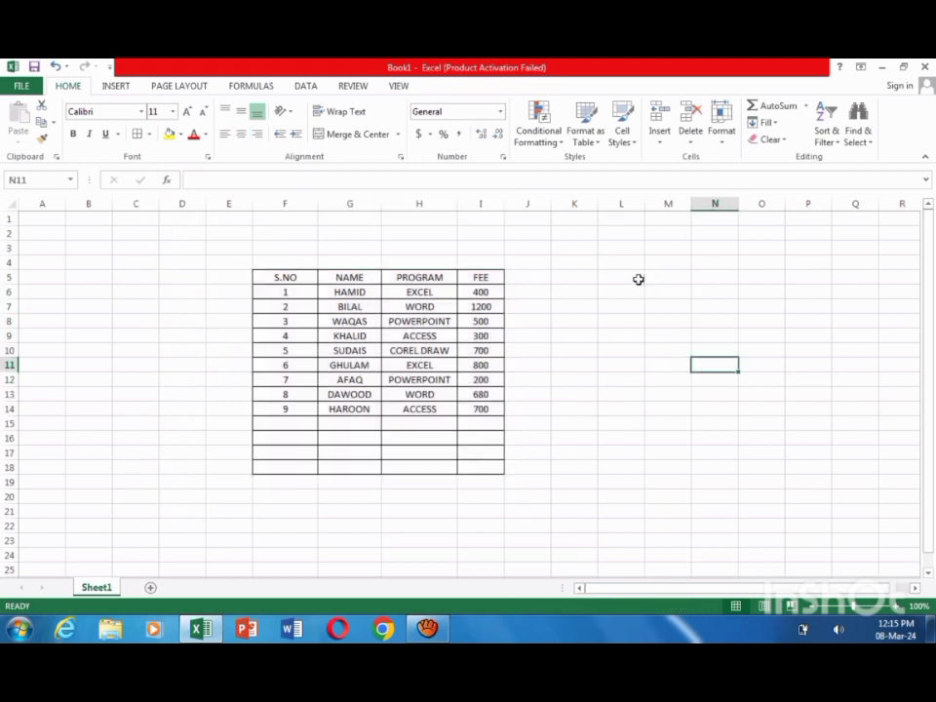
Step: Copy the header row F5:I5 and paste it starting at cell M5, ending copy mode
{"action": "left_click", "coordinate": [668, 283]}
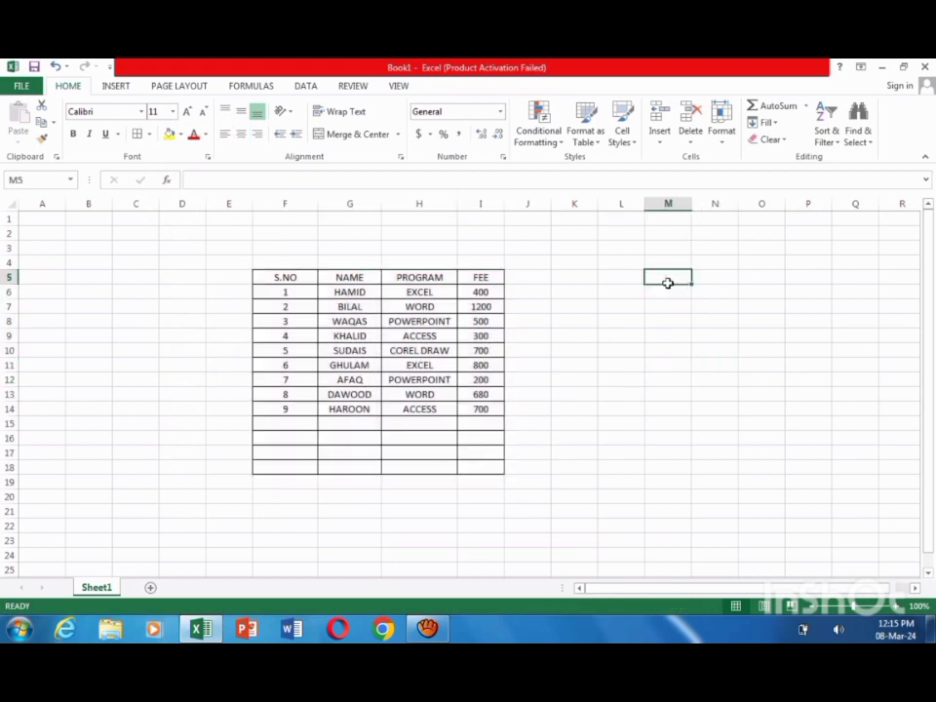
{"action": "left_click", "coordinate": [581, 351]}
{"action": "left_click_drag", "start_coordinate": [291, 276], "coordinate": [476, 277]}
{"action": "key", "text": "ctrl+c"}
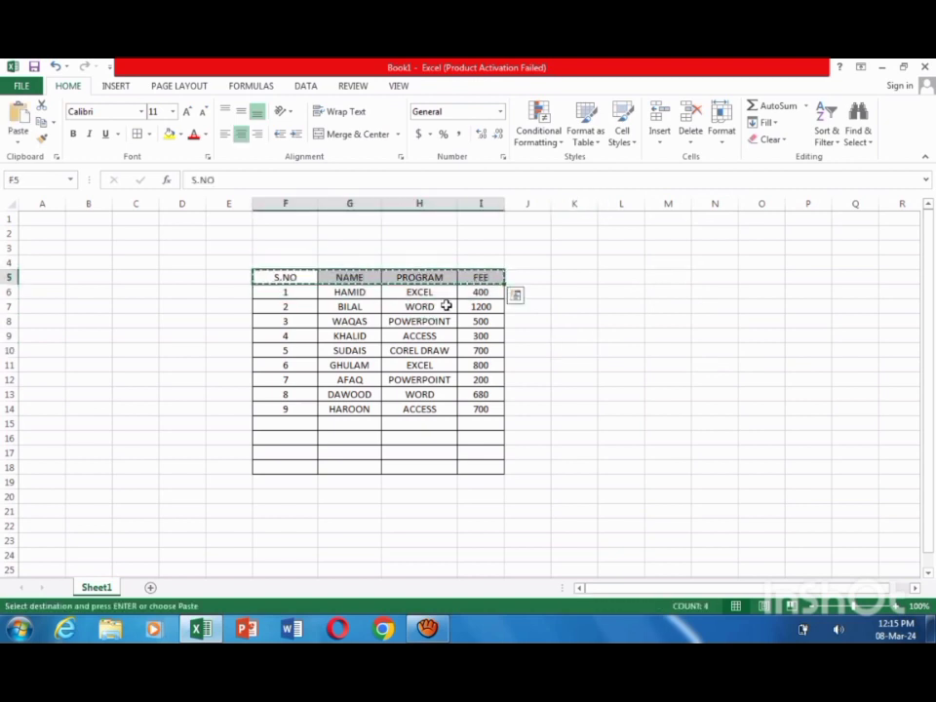
{"action": "left_click", "coordinate": [664, 277]}
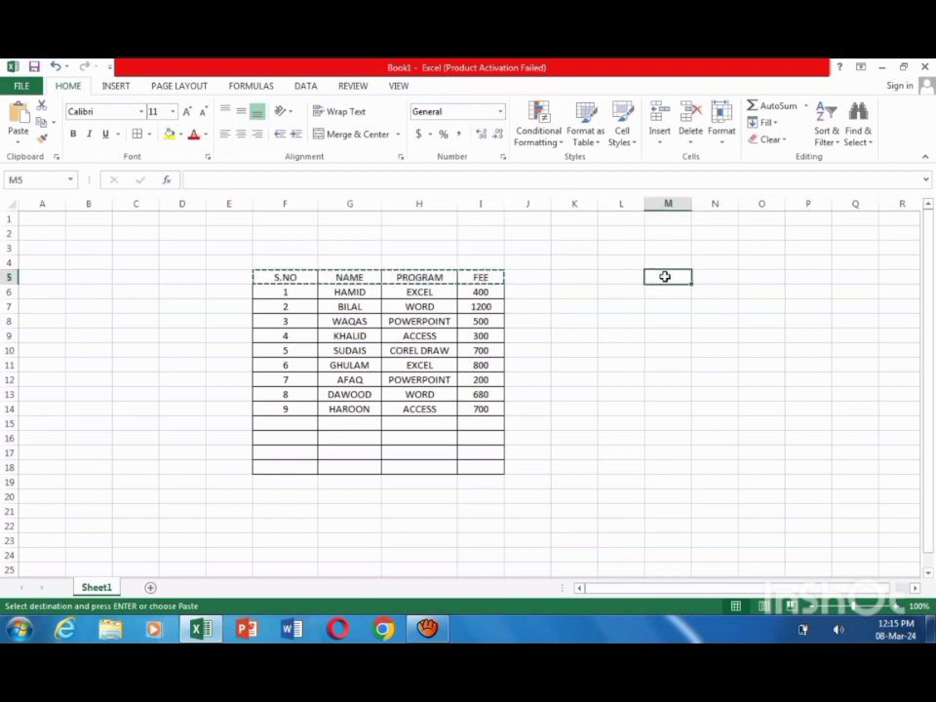
{"action": "key", "text": "ctrl+v"}
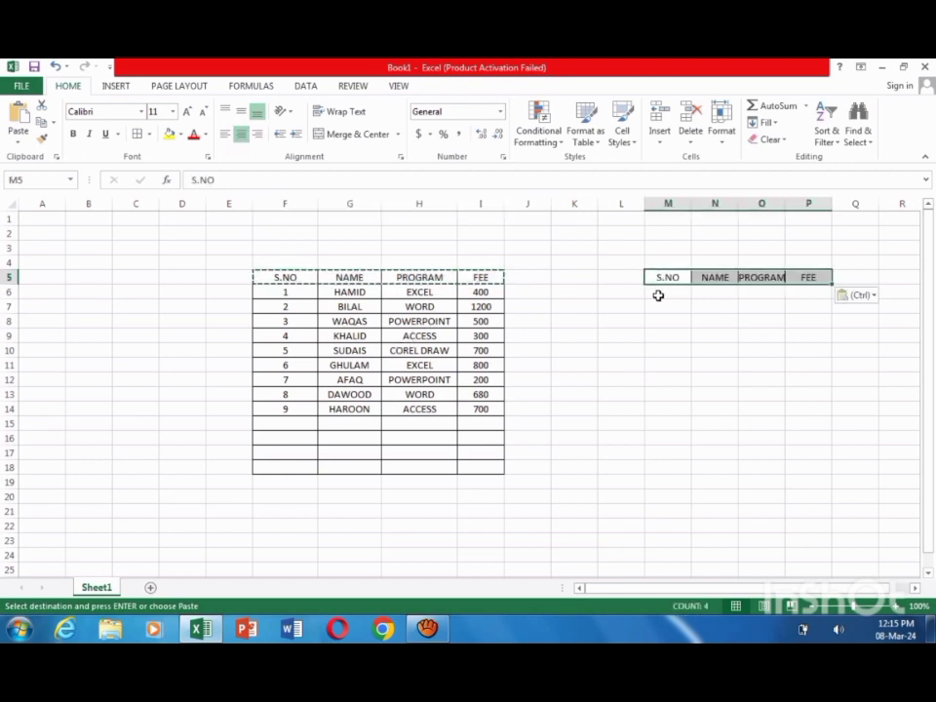
{"action": "left_click", "coordinate": [686, 365]}
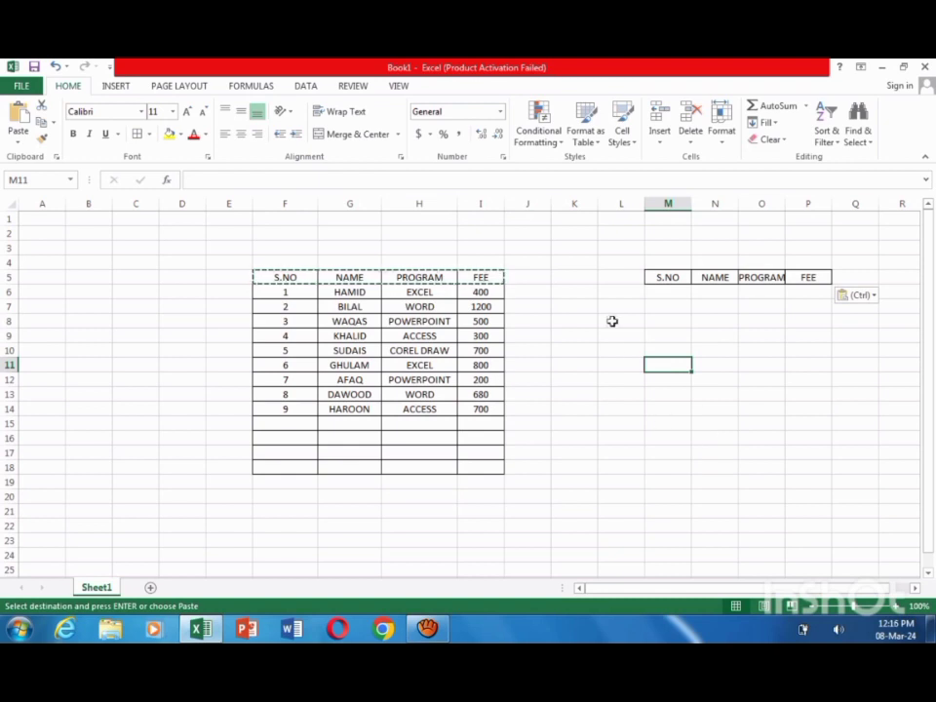
{"action": "left_click", "coordinate": [660, 438]}
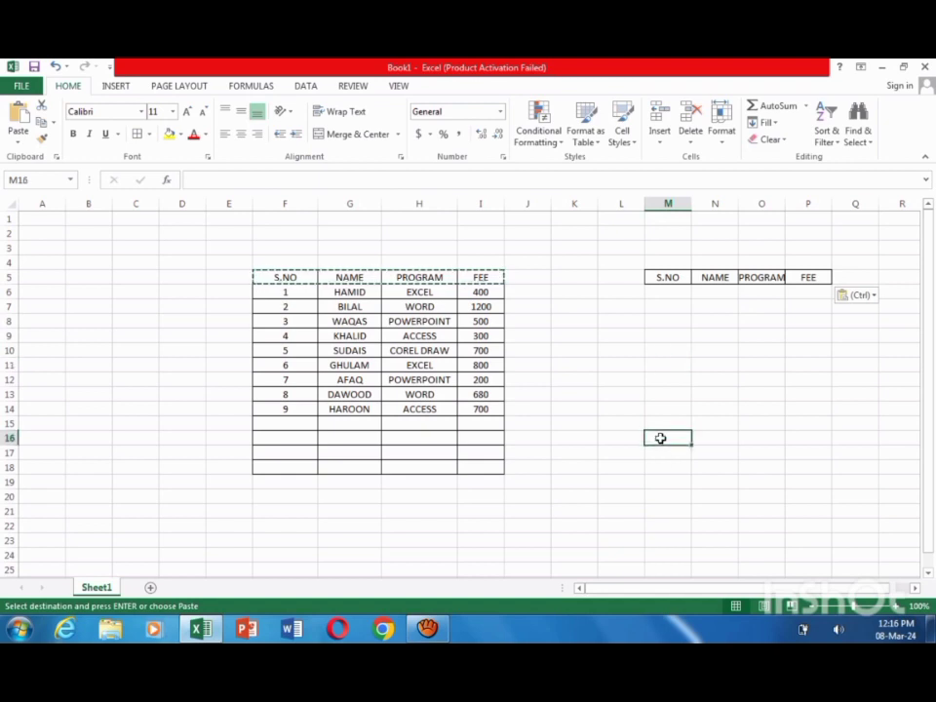
{"action": "key", "text": "Escape"}
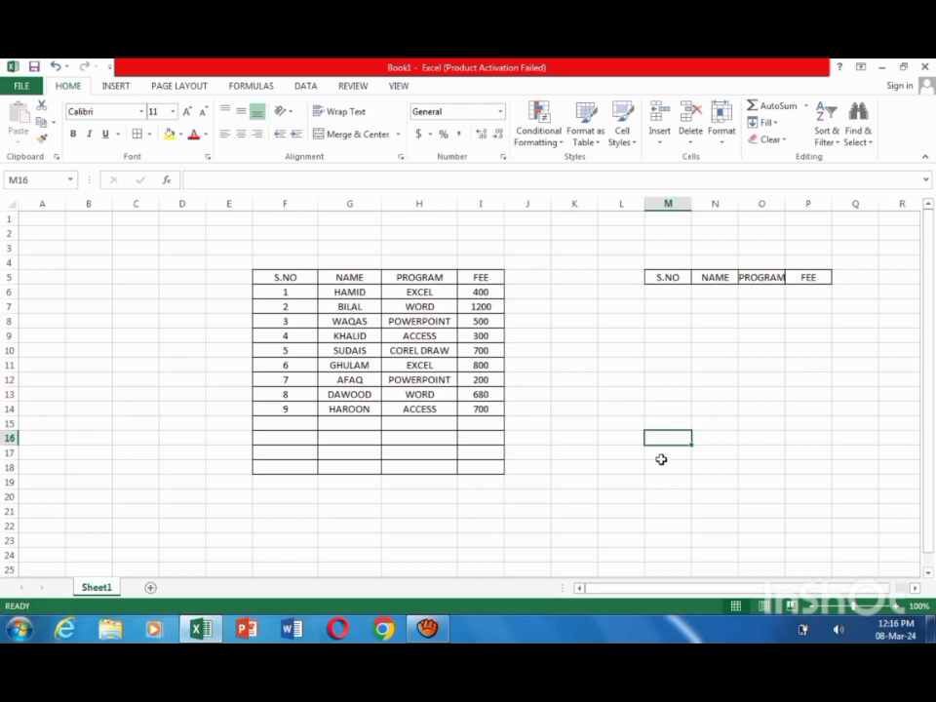
Step: Enter the headings S.NO in cell L16 and DSUM in cell M16
{"action": "left_click", "coordinate": [611, 441]}
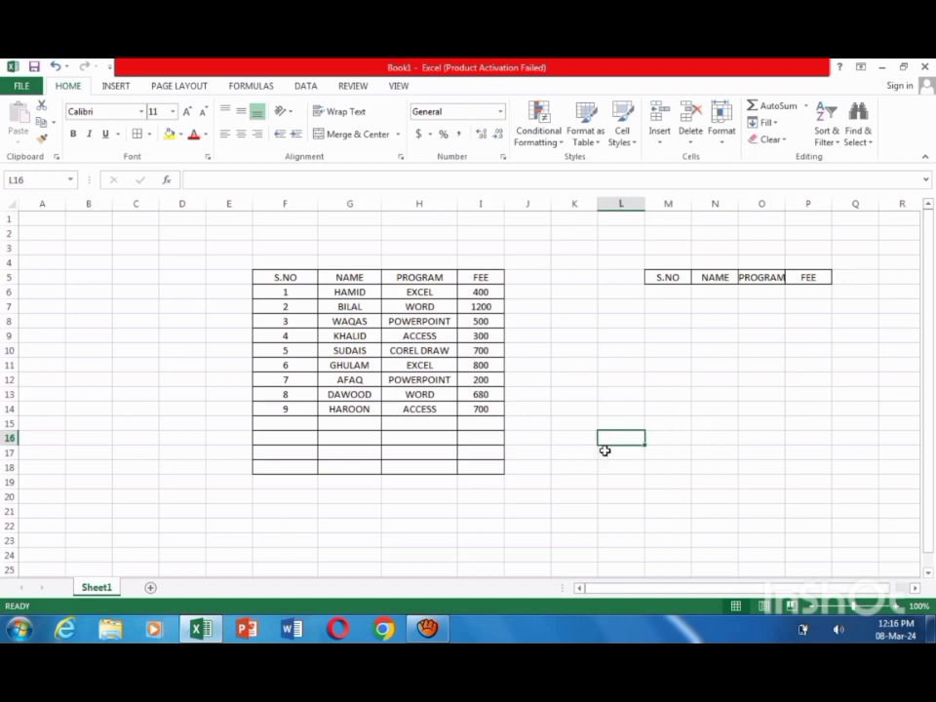
{"action": "type", "text": "S.NO"}
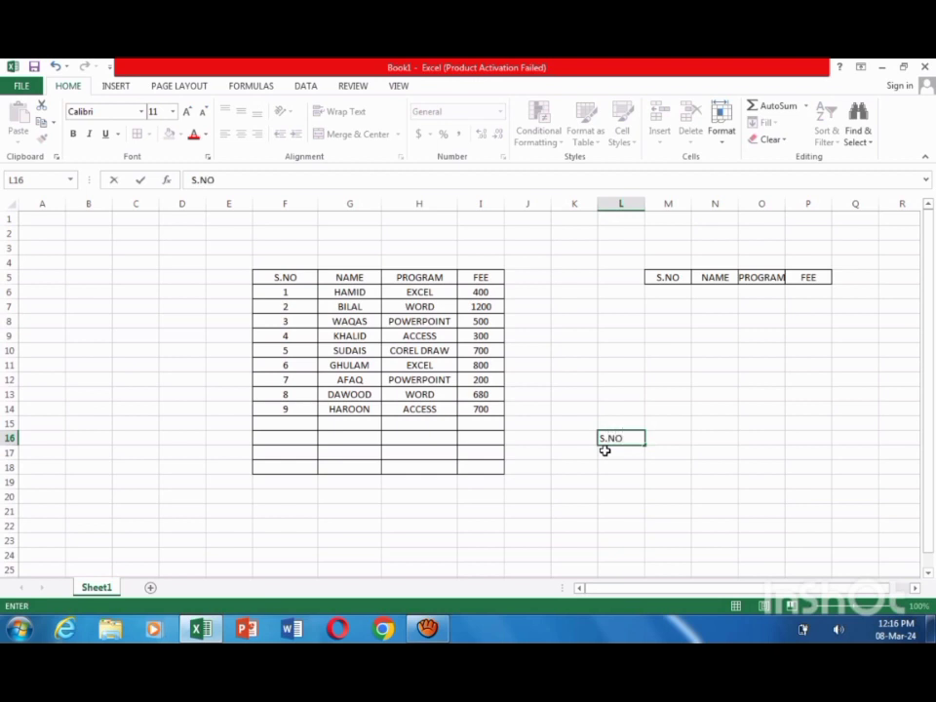
{"action": "key", "text": "Tab"}
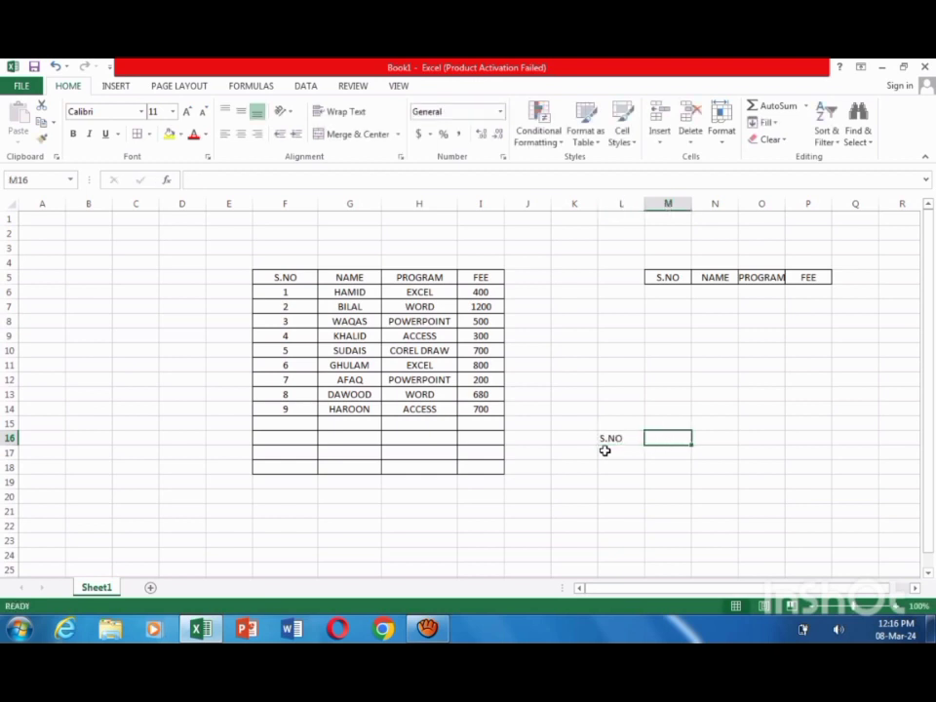
{"action": "type", "text": "DSUM"}
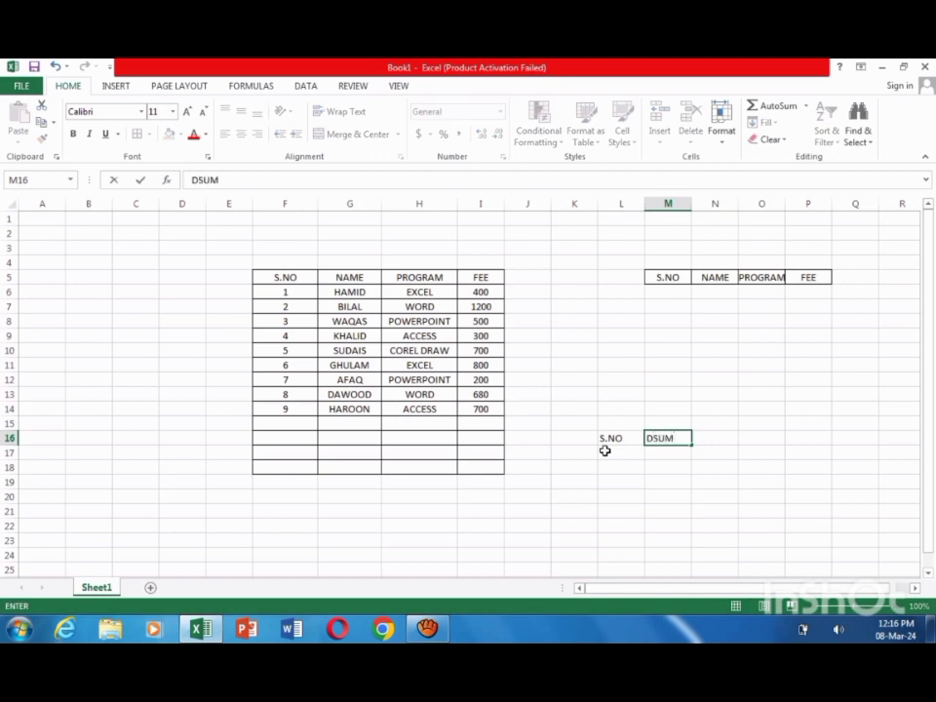
{"action": "key", "text": "Tab"}
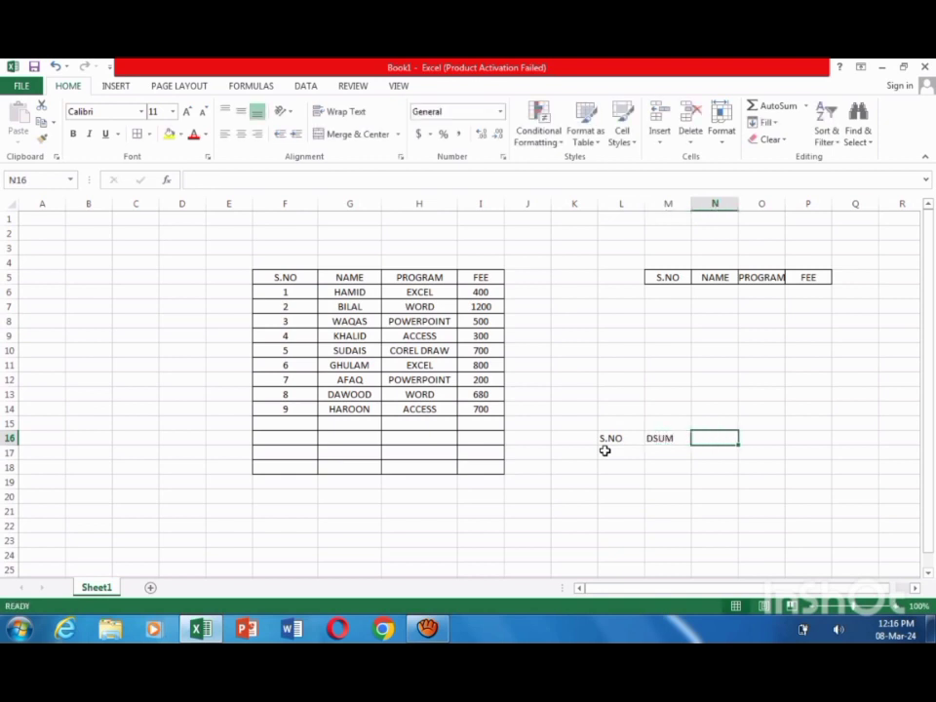
Step: Add the headings DMAX in cell N16 and DMIN in cell O16
{"action": "type", "text": "S"}
{"action": "key", "text": "BackSpace"}
{"action": "type", "text": "DMA"}
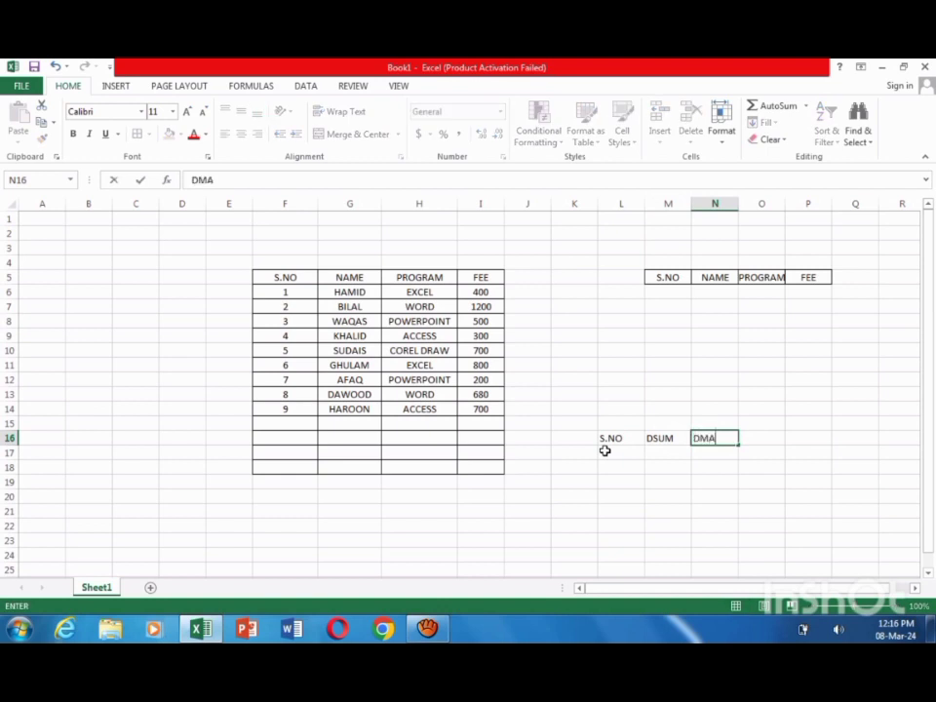
{"action": "type", "text": "X"}
{"action": "key", "text": "Tab"}
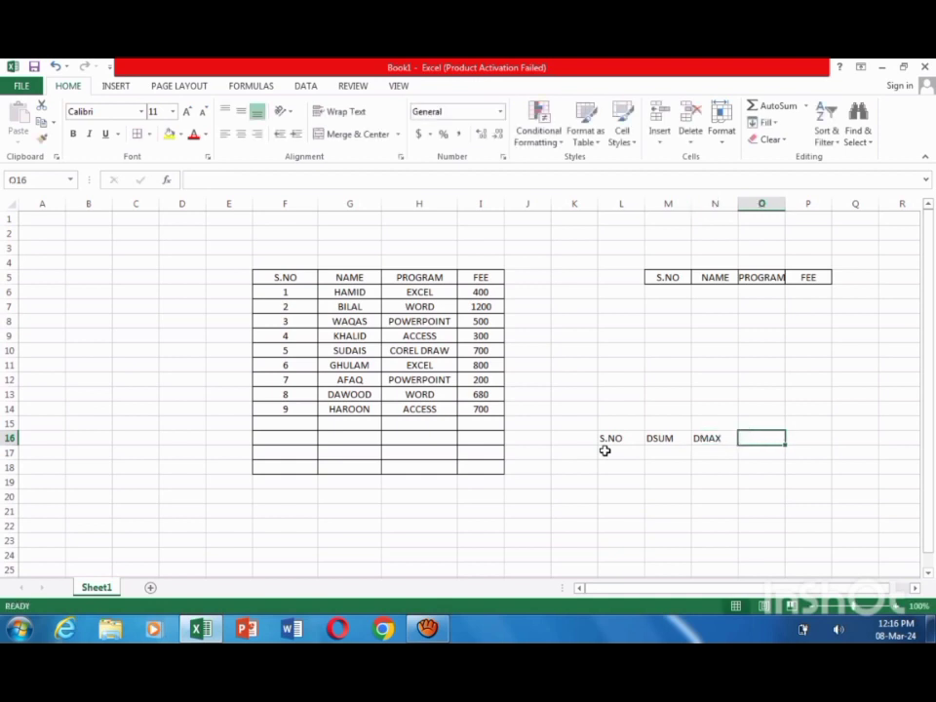
{"action": "type", "text": "DMIN"}
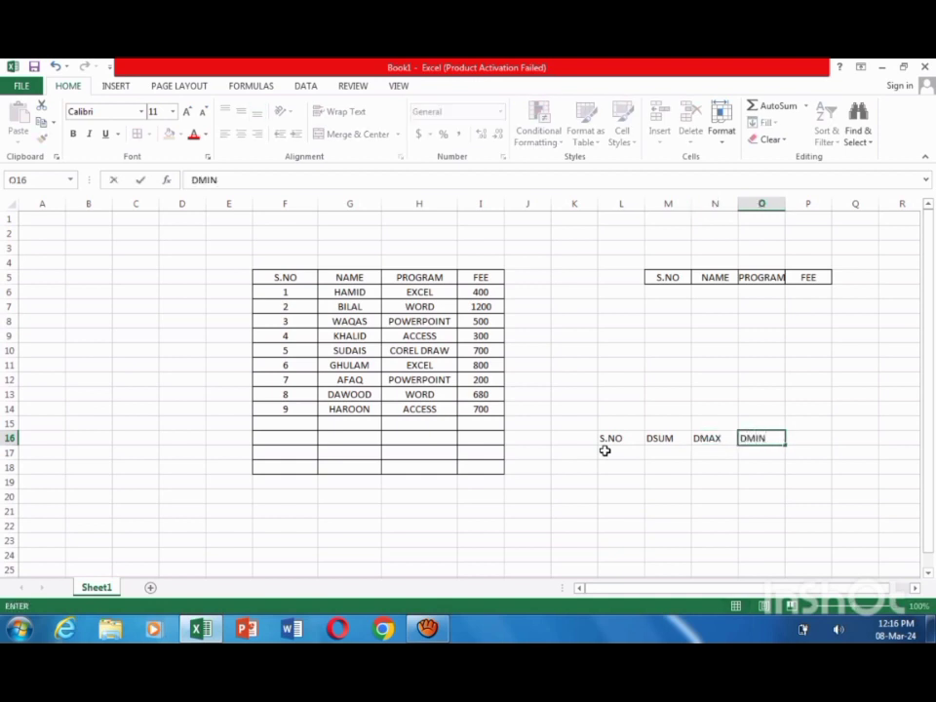
{"action": "key", "text": "Tab"}
Step: Add the headings DAVERAGE in cell P16 and DCOUNT in cell Q16
{"action": "type", "text": "D"}
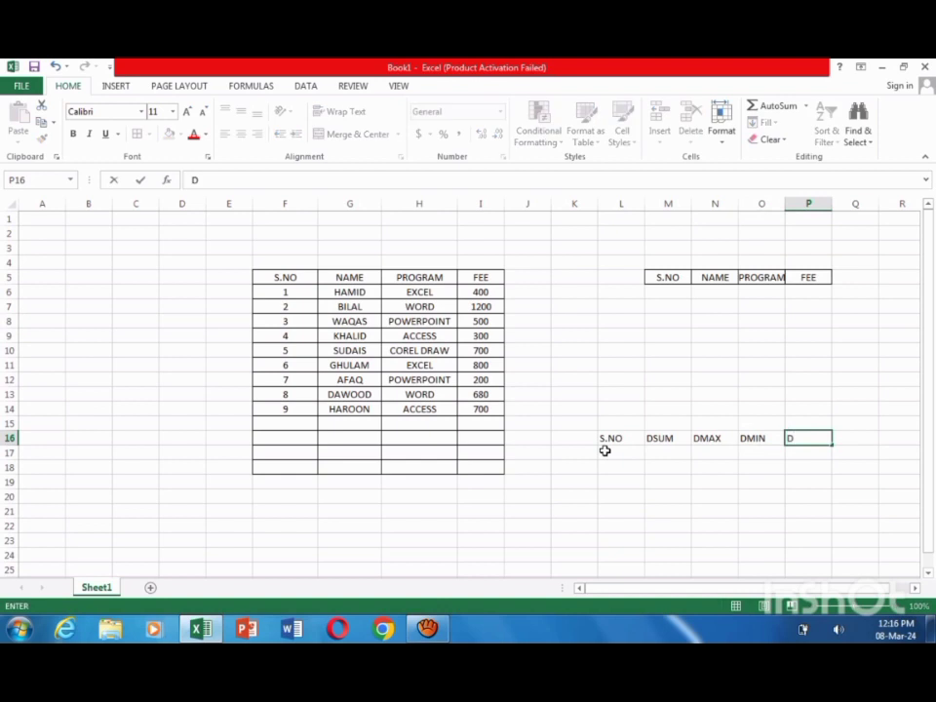
{"action": "type", "text": "AVERAGE"}
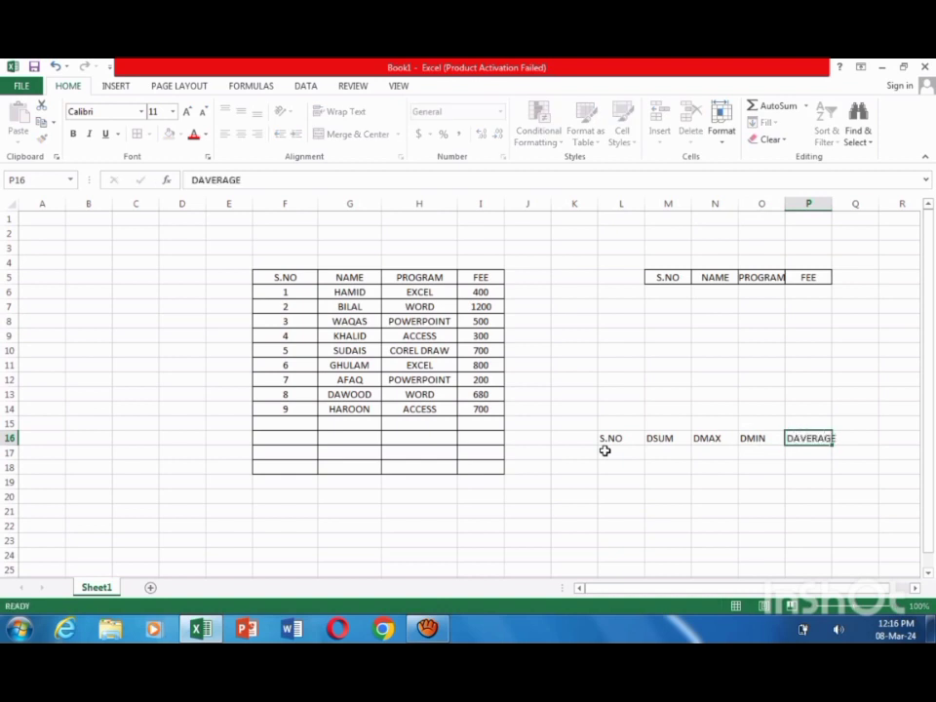
{"action": "key", "text": "Tab"}
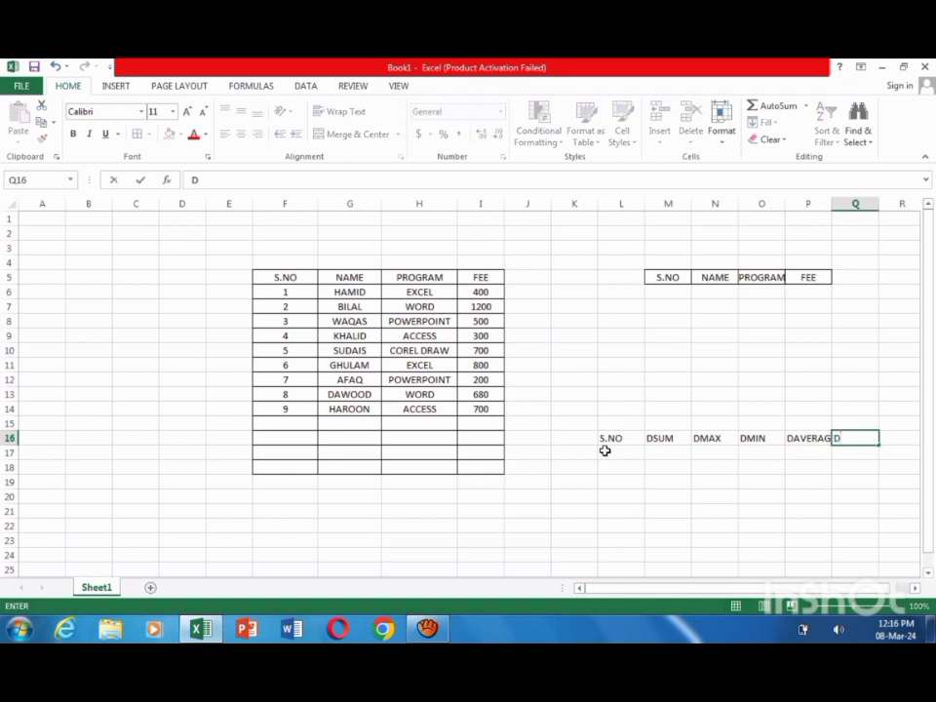
{"action": "type", "text": "DCOUNT"}
{"action": "left_click", "coordinate": [735, 554]}
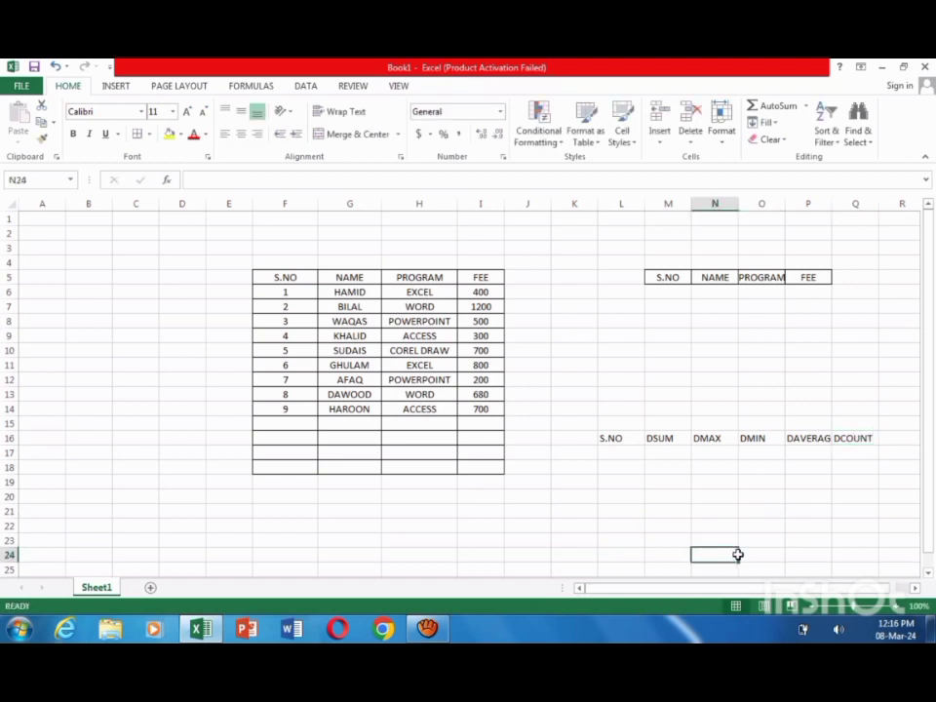
Step: Widen columns P, O and N slightly so that their headings fit, and select cell L17
{"action": "left_click_drag", "start_coordinate": [831, 203], "coordinate": [840, 202]}
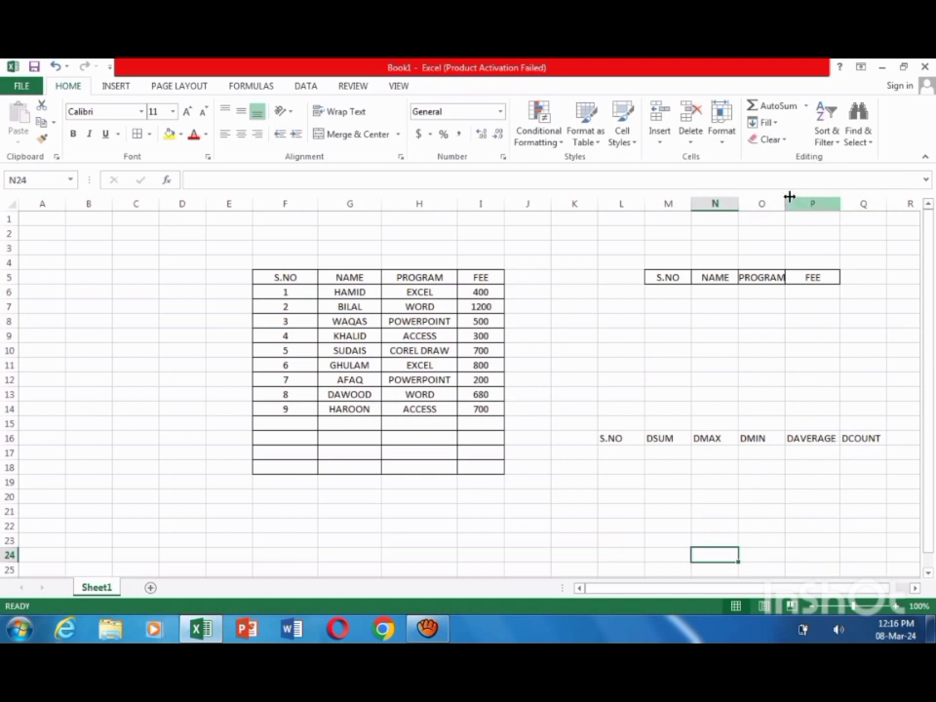
{"action": "left_click_drag", "start_coordinate": [784, 203], "coordinate": [797, 203]}
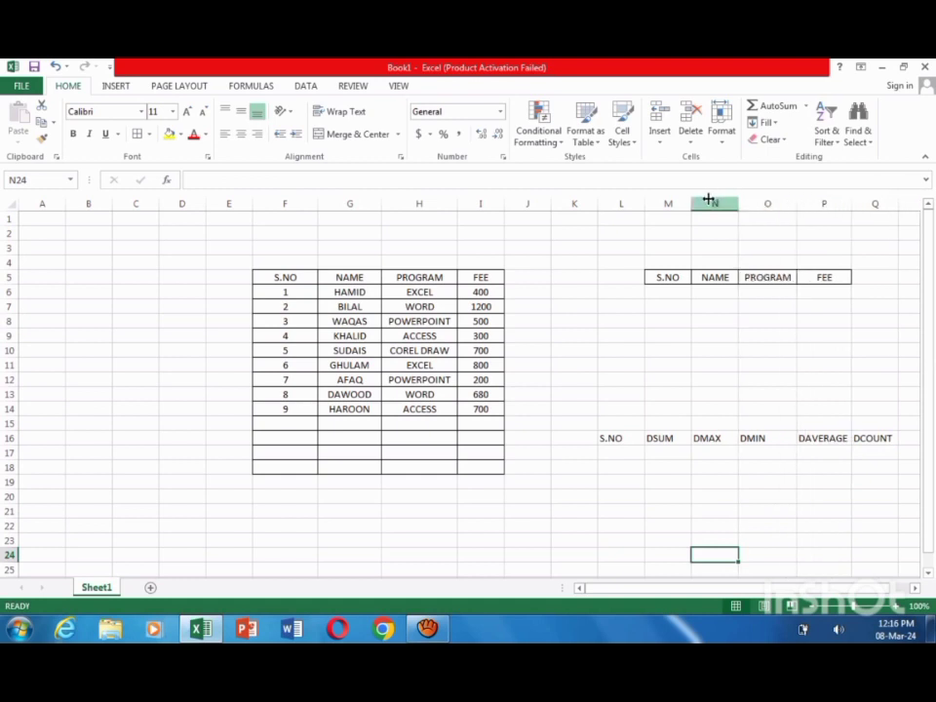
{"action": "left_click_drag", "start_coordinate": [737, 202], "coordinate": [747, 203]}
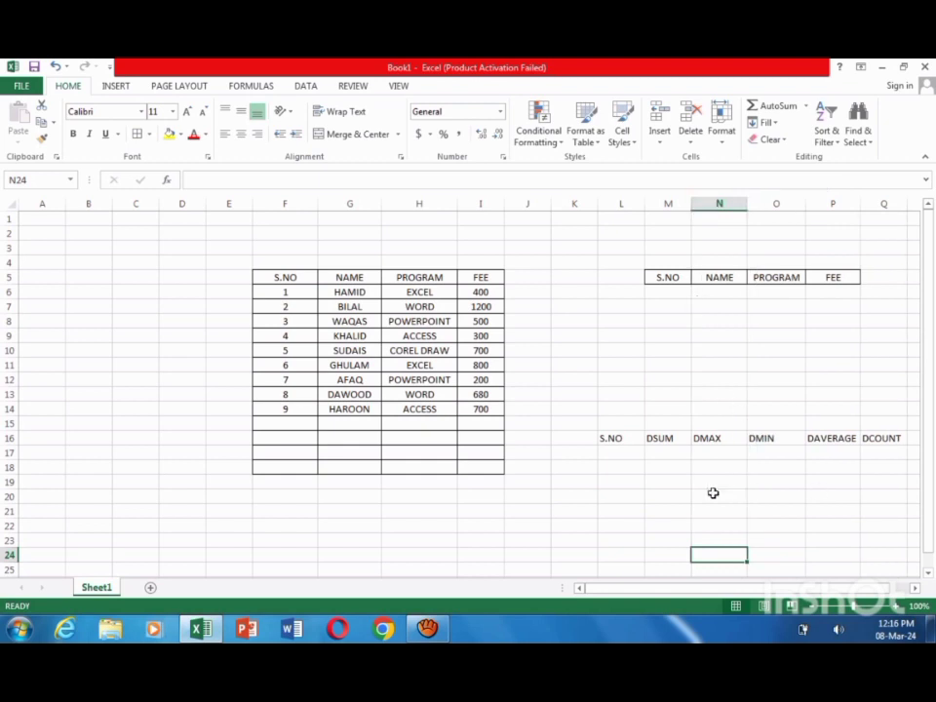
{"action": "left_click", "coordinate": [611, 449]}
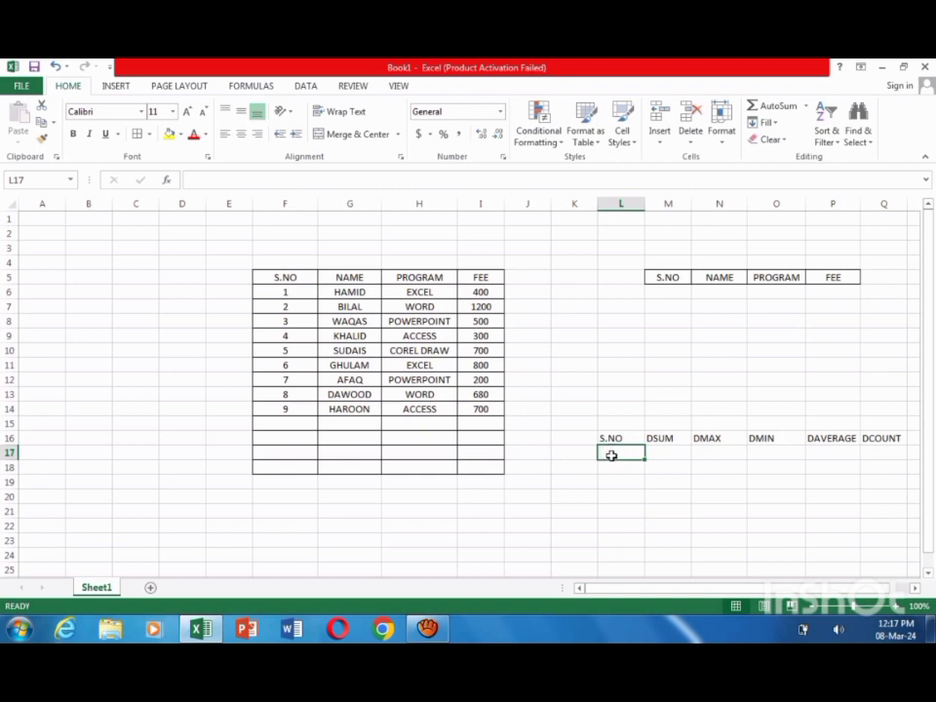
Step: Start a DGET formula in cell L17 with the fee table range F5:I17 as its database
{"action": "type", "text": "="}
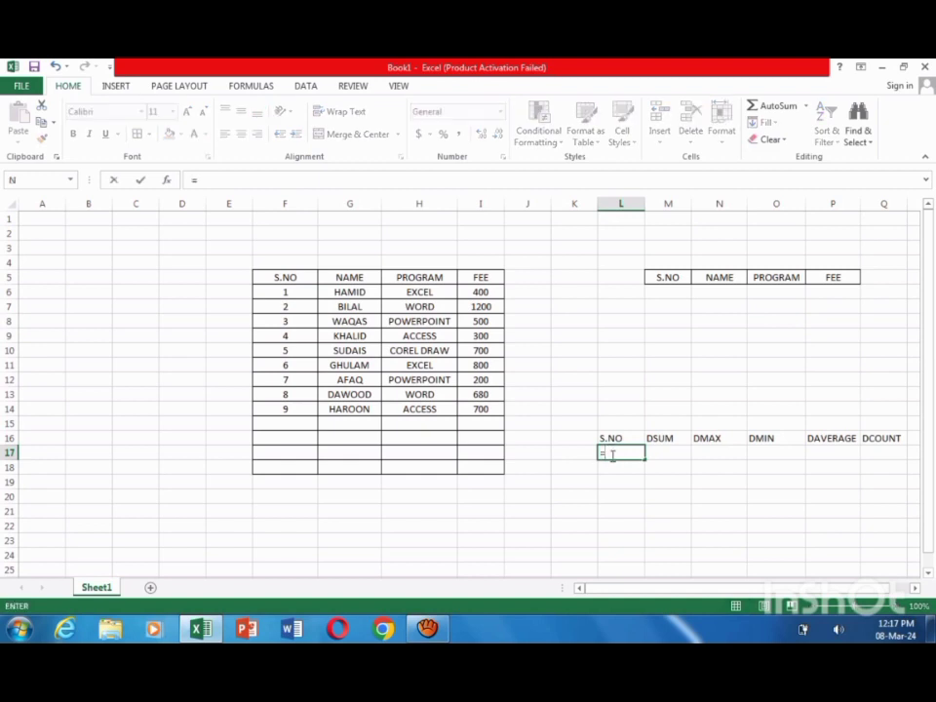
{"action": "type", "text": "G"}
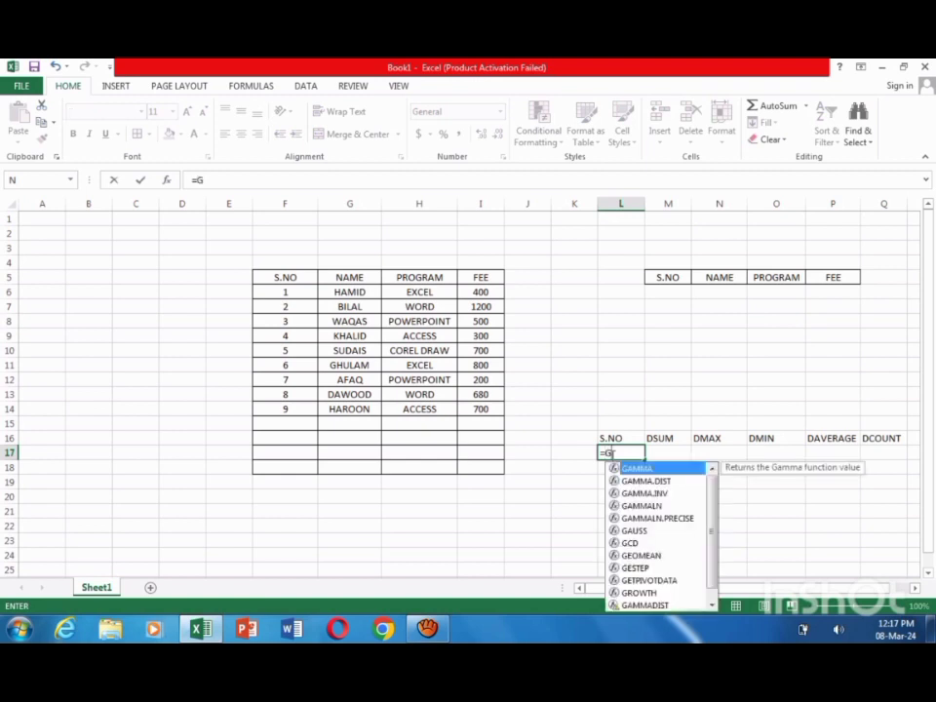
{"action": "type", "text": "E"}
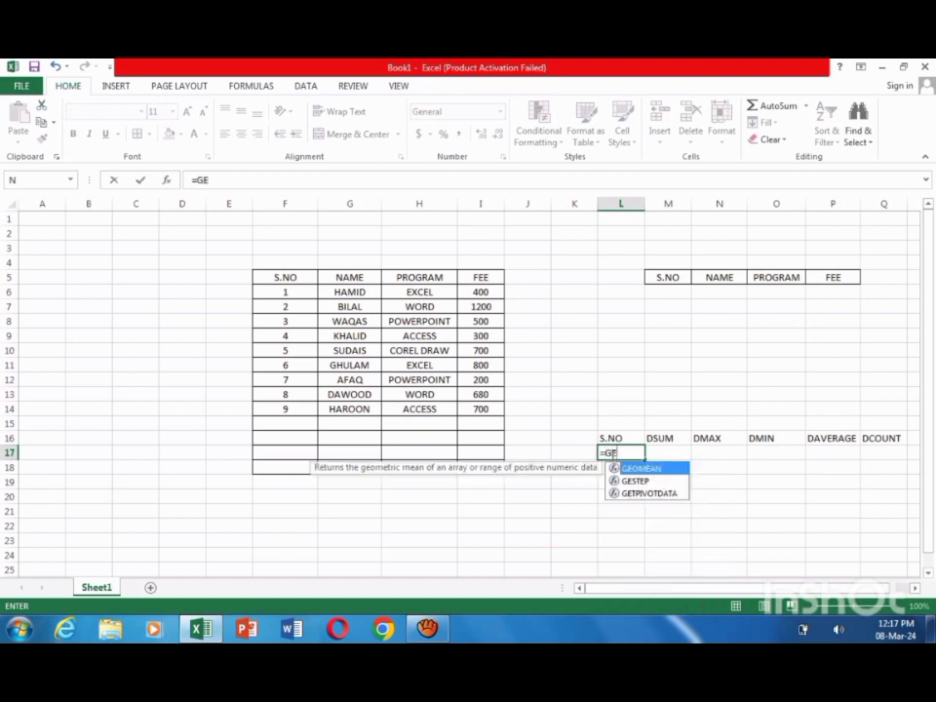
{"action": "key", "text": "BackSpace"}
{"action": "key", "text": "BackSpace"}
{"action": "type", "text": "DGET"}
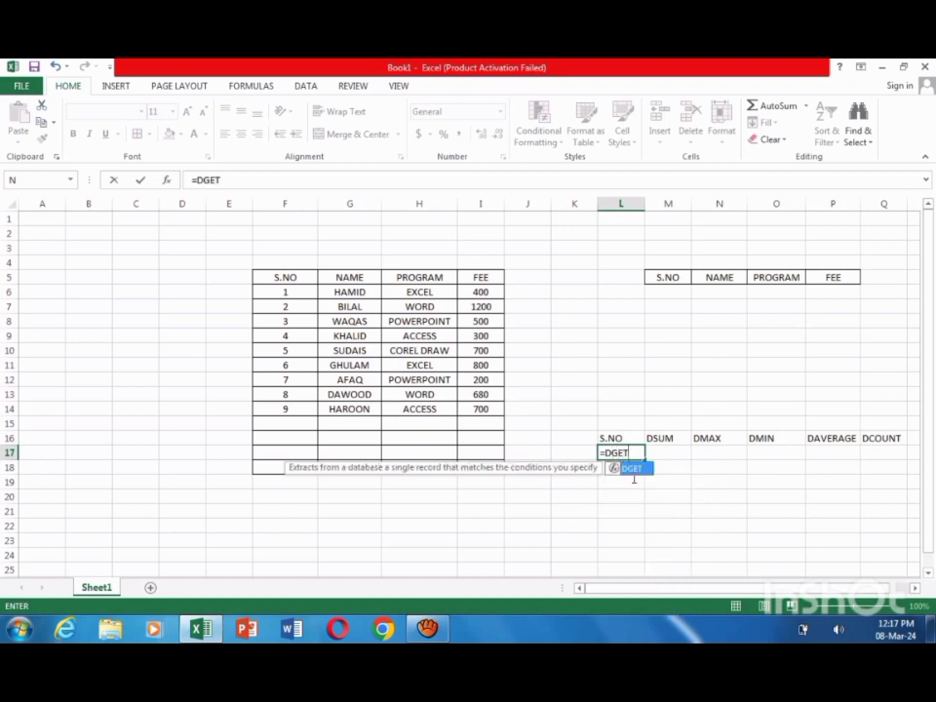
{"action": "type", "text": "("}
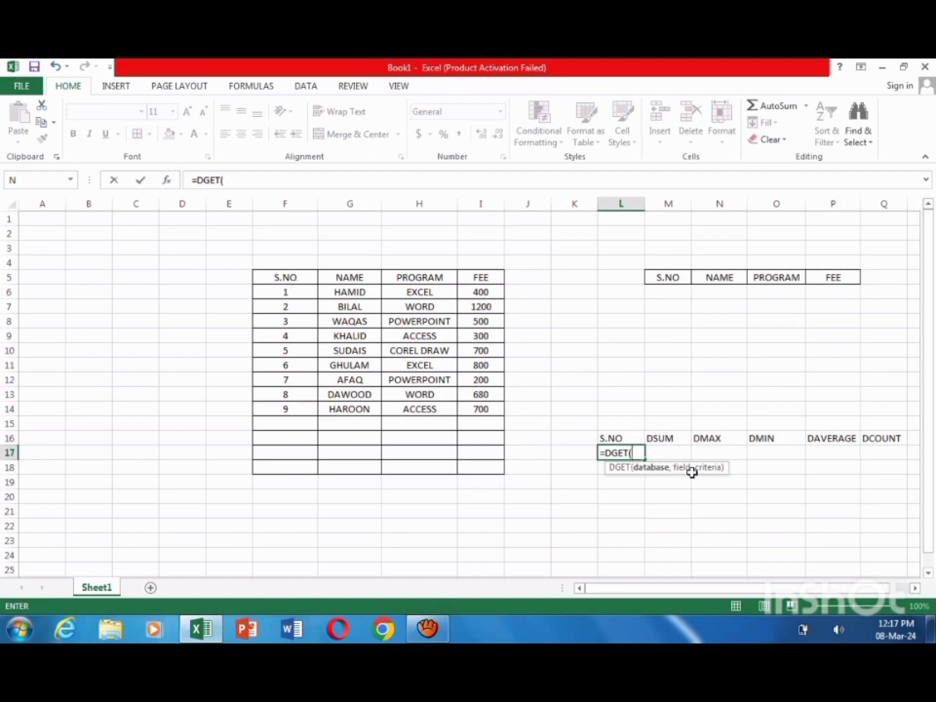
{"action": "left_click_drag", "start_coordinate": [275, 279], "coordinate": [486, 455]}
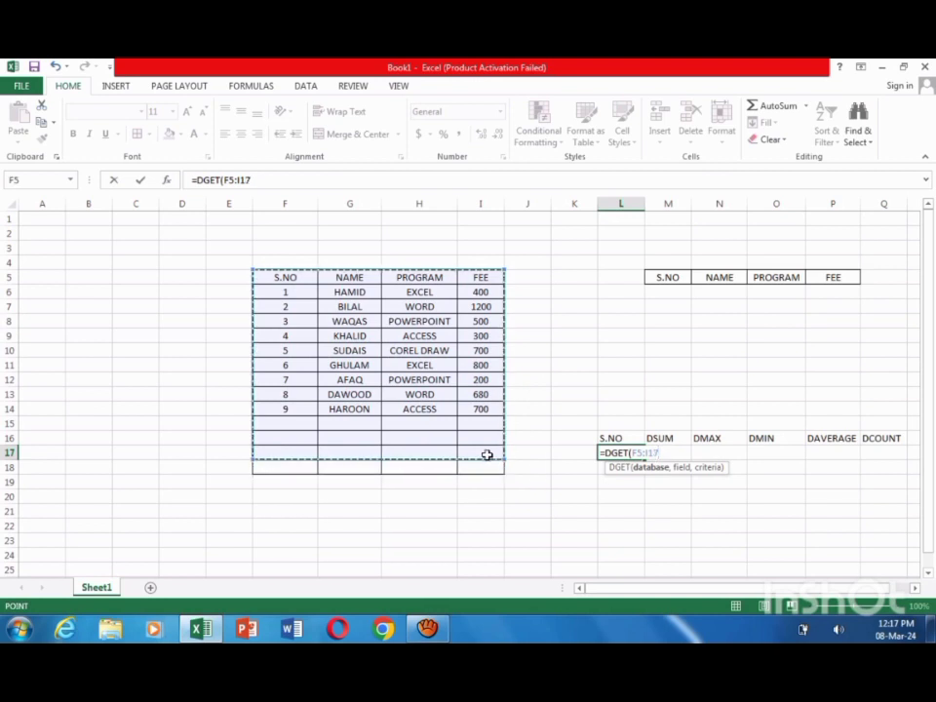
{"action": "type", "text": ","}
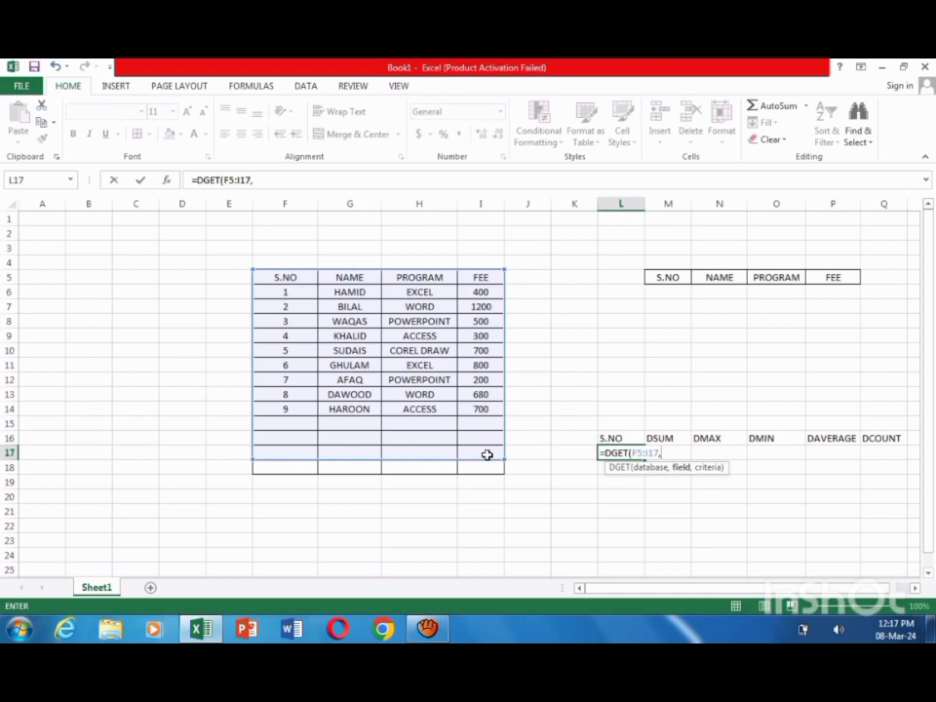
Step: Complete the DGET formula with the S.NO header F5 as field and M5:P6 as criteria
{"action": "left_click", "coordinate": [280, 278]}
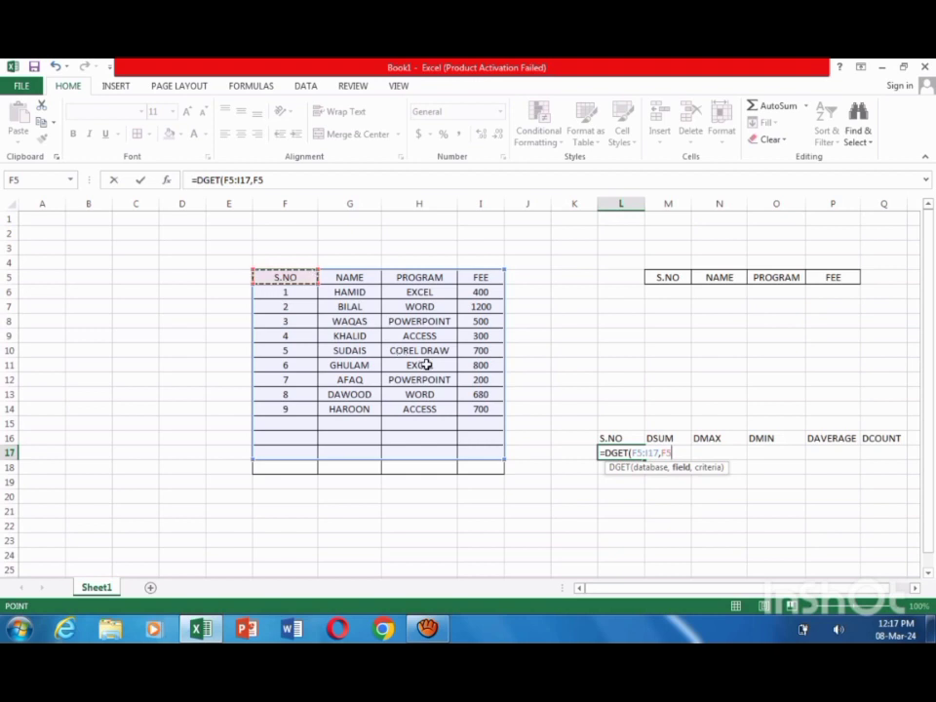
{"action": "type", "text": ","}
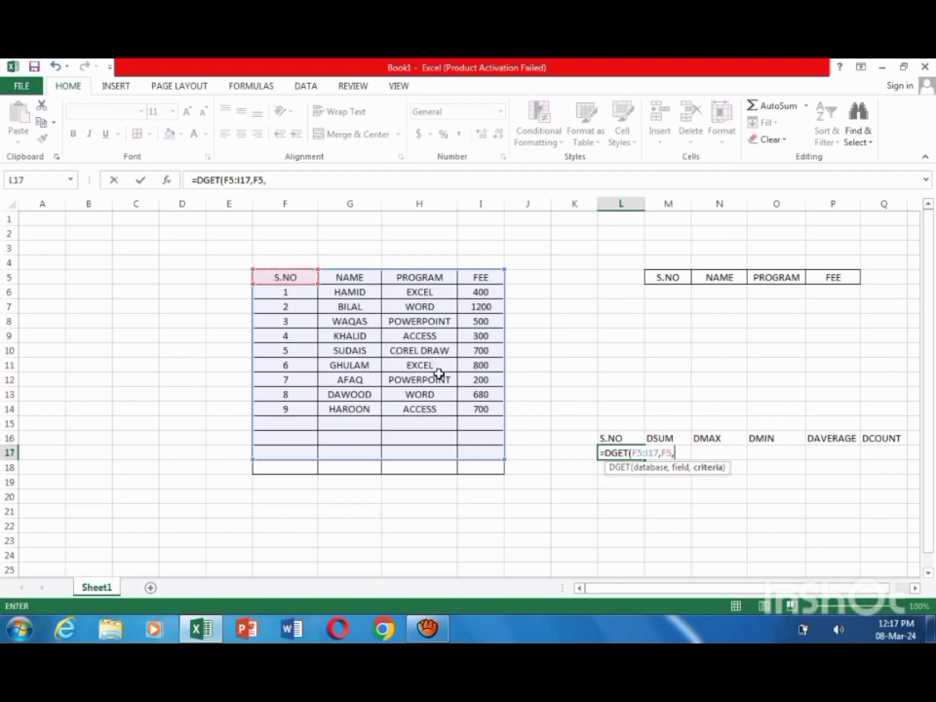
{"action": "left_click_drag", "start_coordinate": [663, 280], "coordinate": [824, 293]}
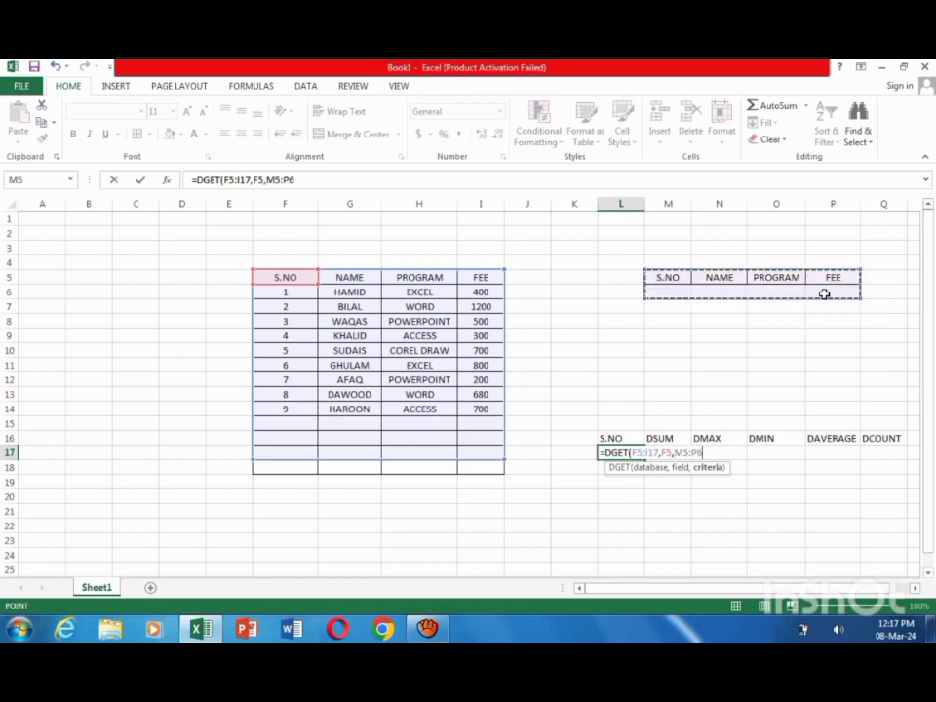
{"action": "type", "text": ")"}
{"action": "key", "text": "Return"}
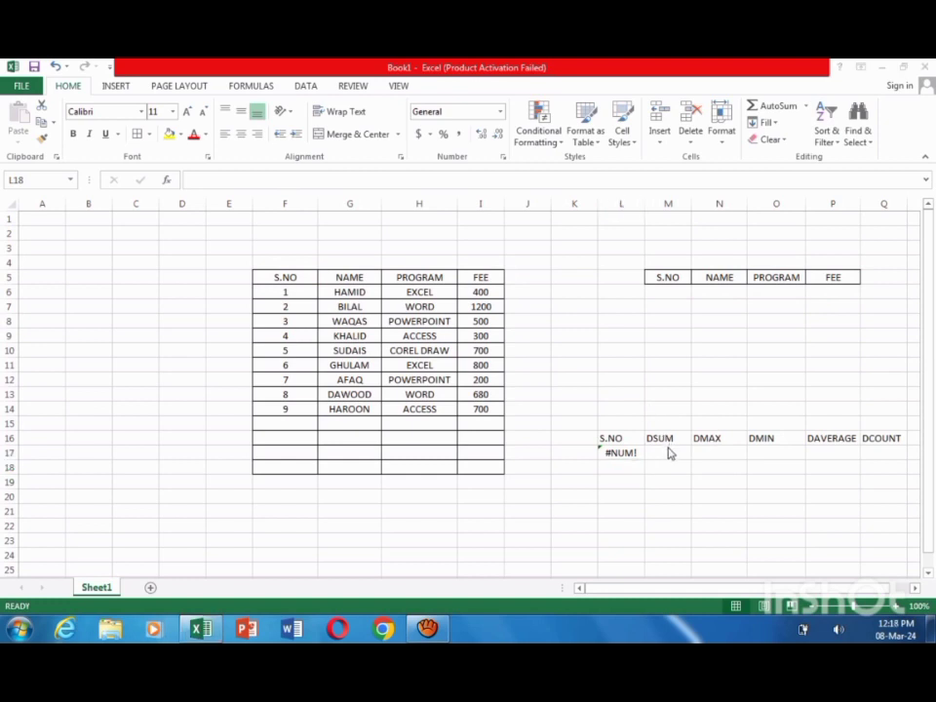
{"action": "left_click", "coordinate": [666, 448]}
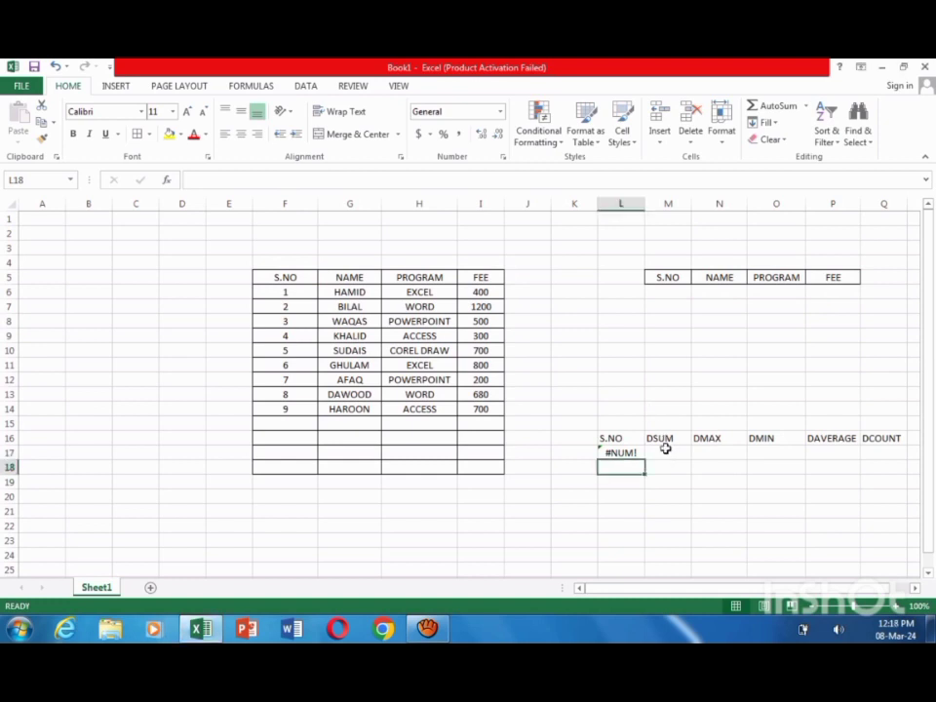
{"action": "left_click", "coordinate": [665, 452]}
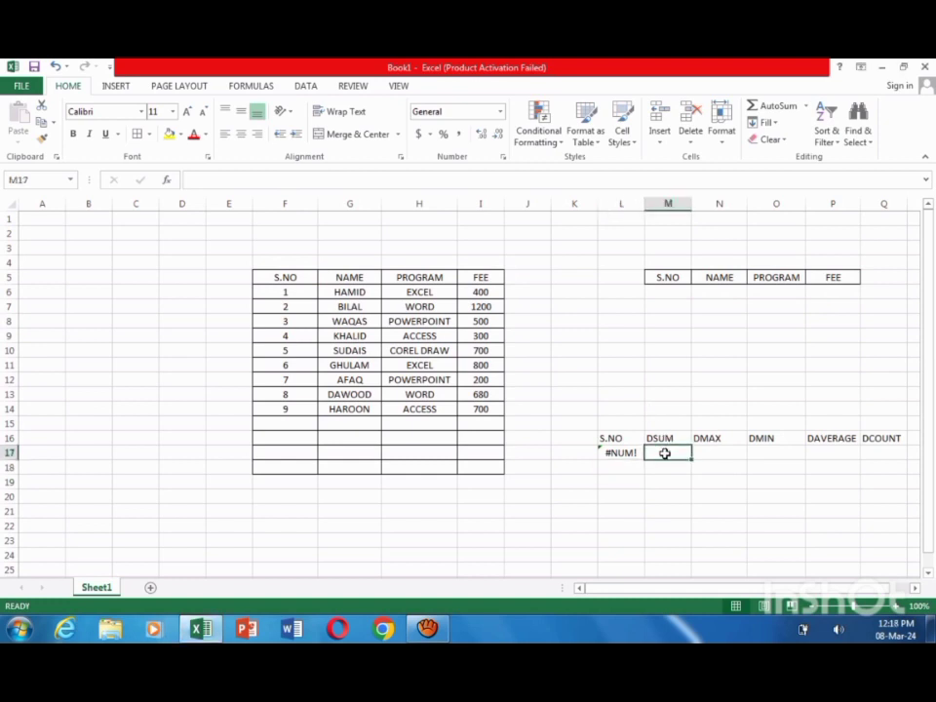
{"action": "type", "text": "="}
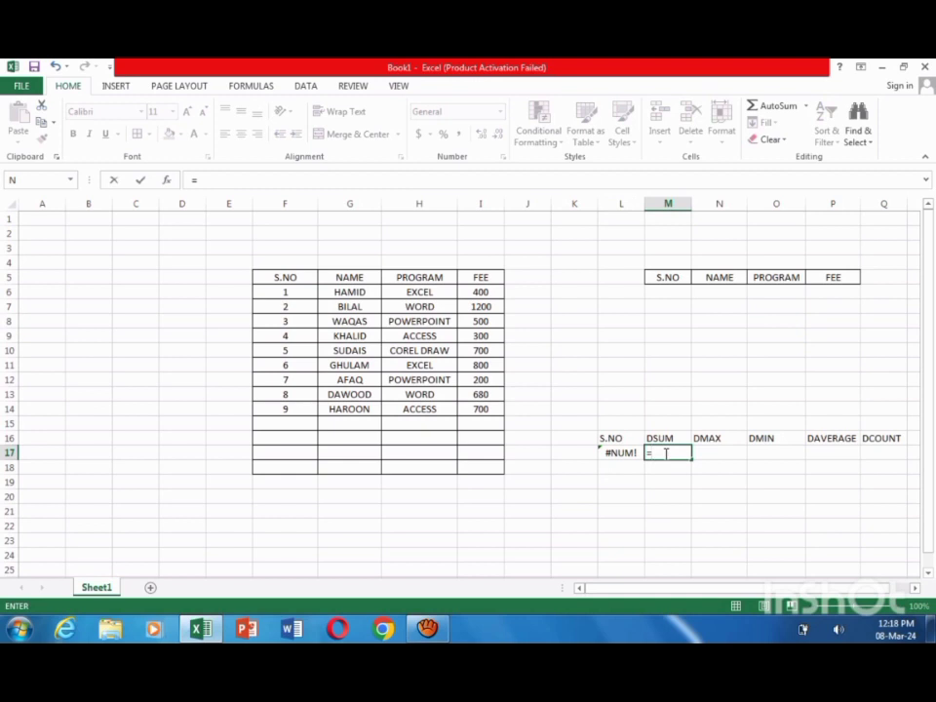
{"action": "type", "text": "DSUM"}
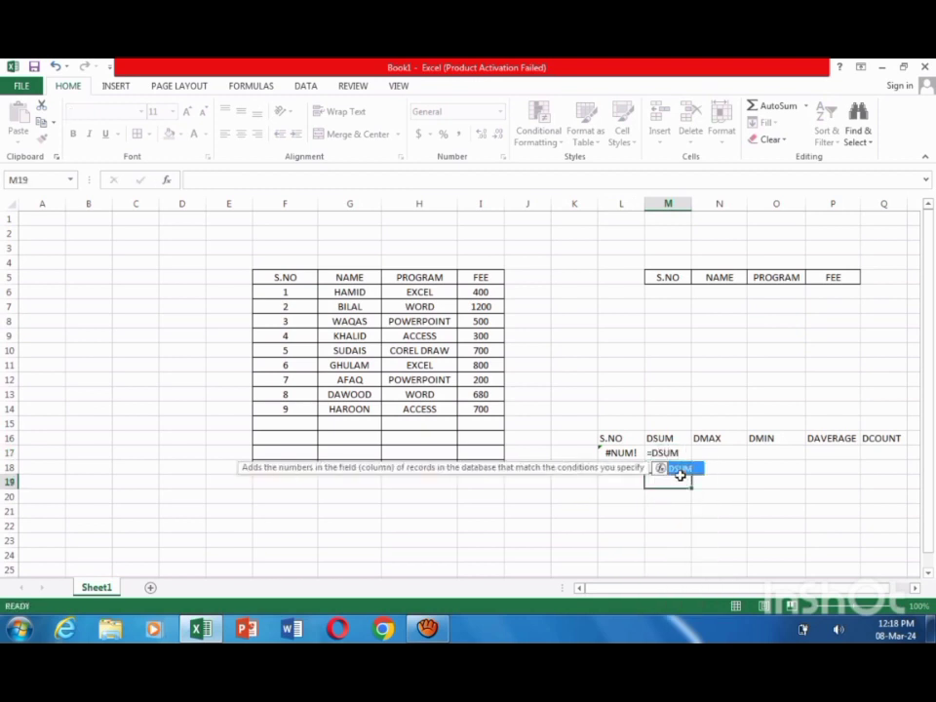
{"action": "left_click", "coordinate": [678, 478]}
Step: Clear cell M17 and start a DSUM formula there with F5:I17 as its database
{"action": "left_click", "coordinate": [670, 455]}
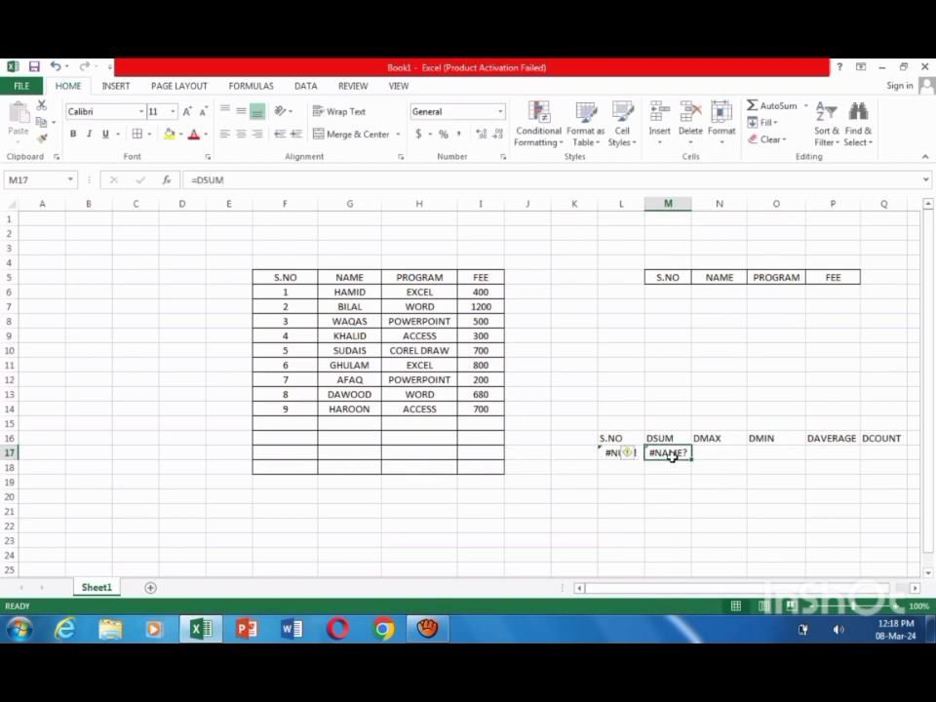
{"action": "key", "text": "BackSpace"}
{"action": "type", "text": "="}
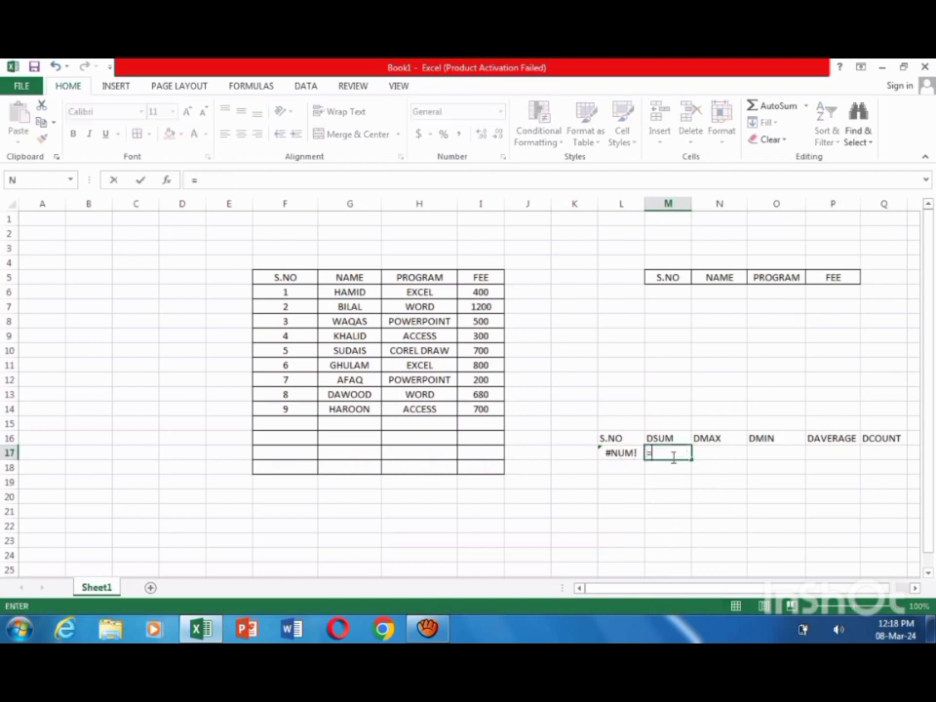
{"action": "type", "text": "DSU"}
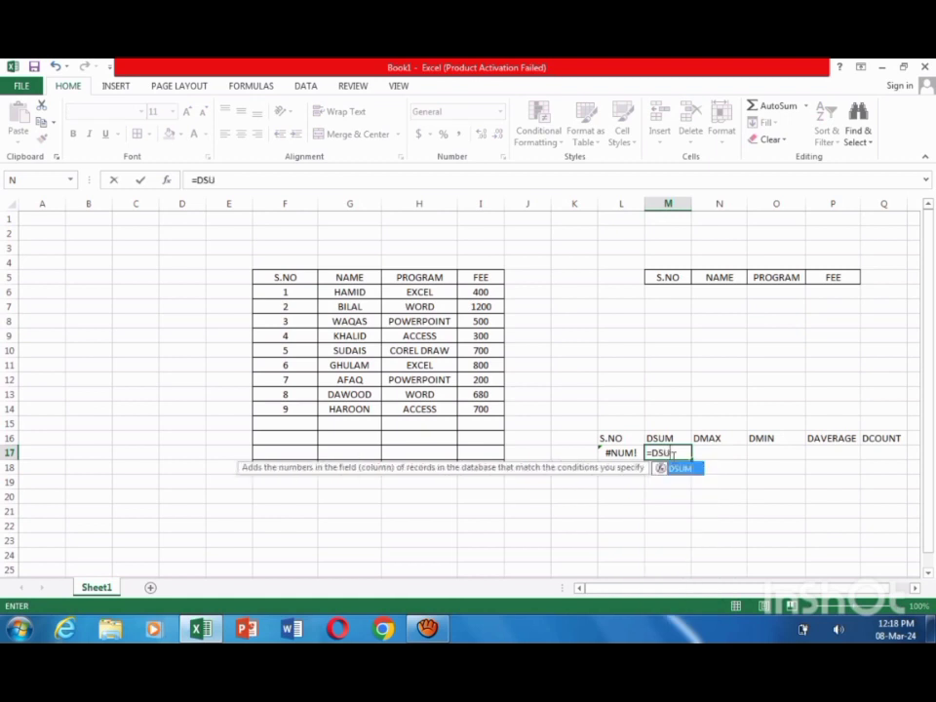
{"action": "type", "text": "M("}
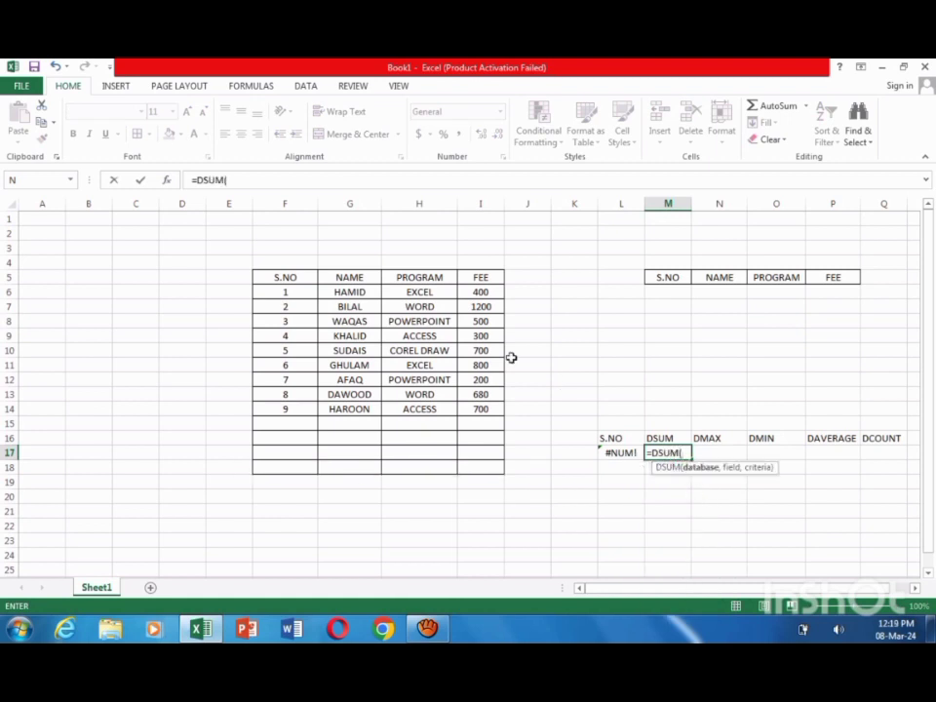
{"action": "left_click_drag", "start_coordinate": [289, 278], "coordinate": [477, 467]}
{"action": "left_click", "coordinate": [449, 510]}
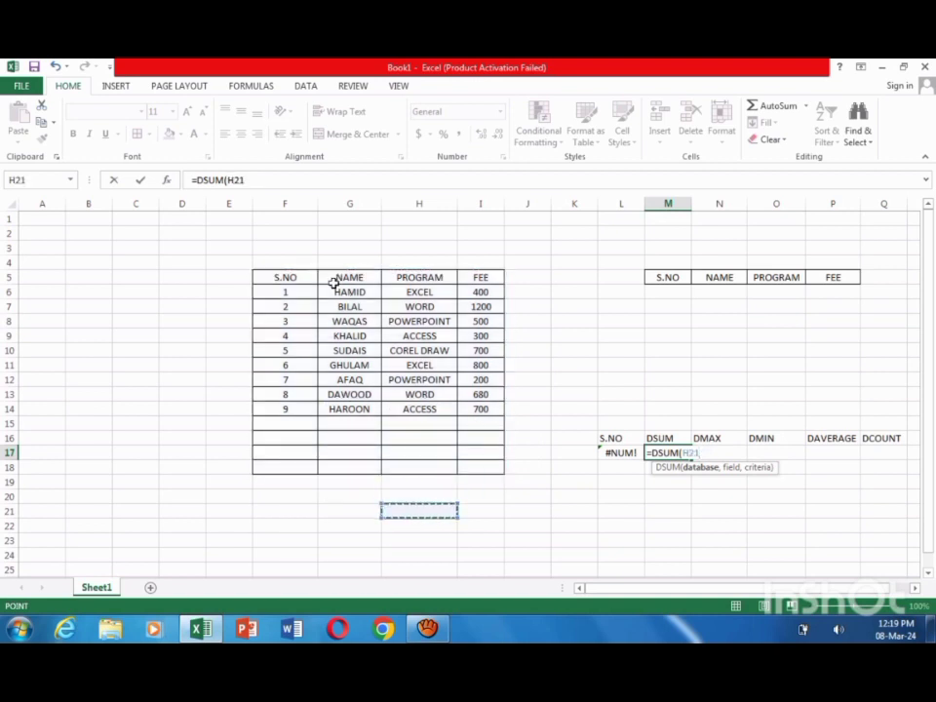
{"action": "left_click_drag", "start_coordinate": [282, 276], "coordinate": [466, 454]}
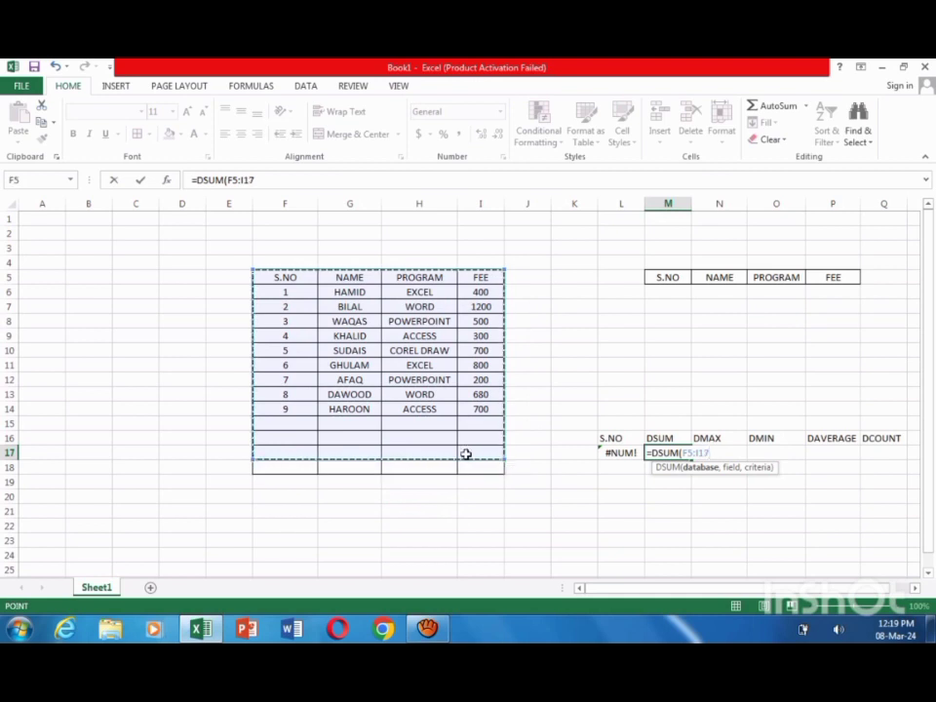
{"action": "type", "text": ","}
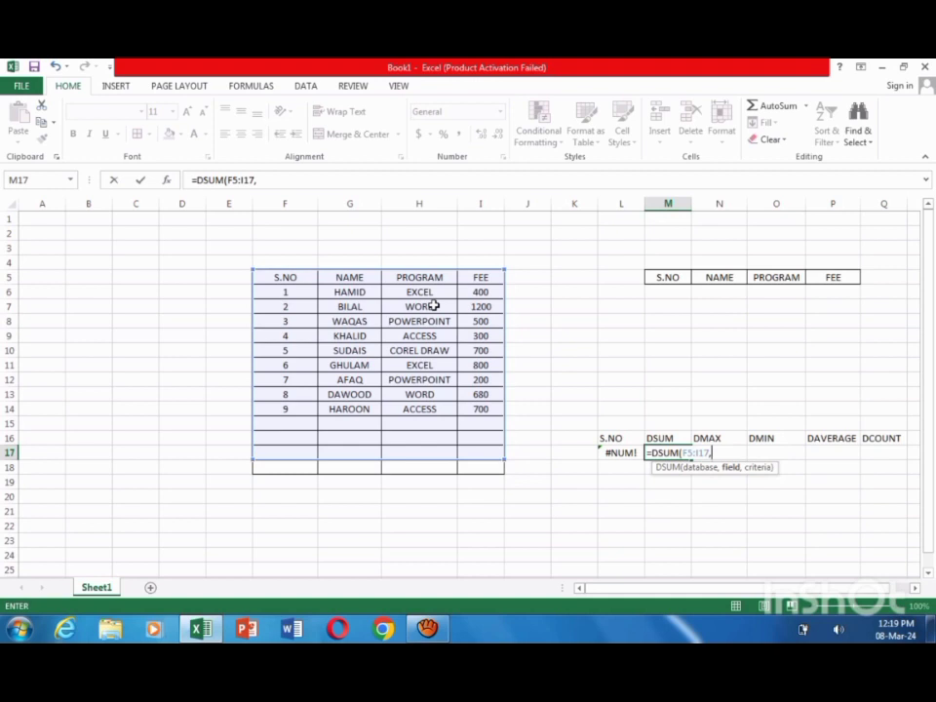
Step: Complete the DSUM formula with the FEE header I5 as field and M5:P6 as criteria
{"action": "left_click", "coordinate": [483, 278]}
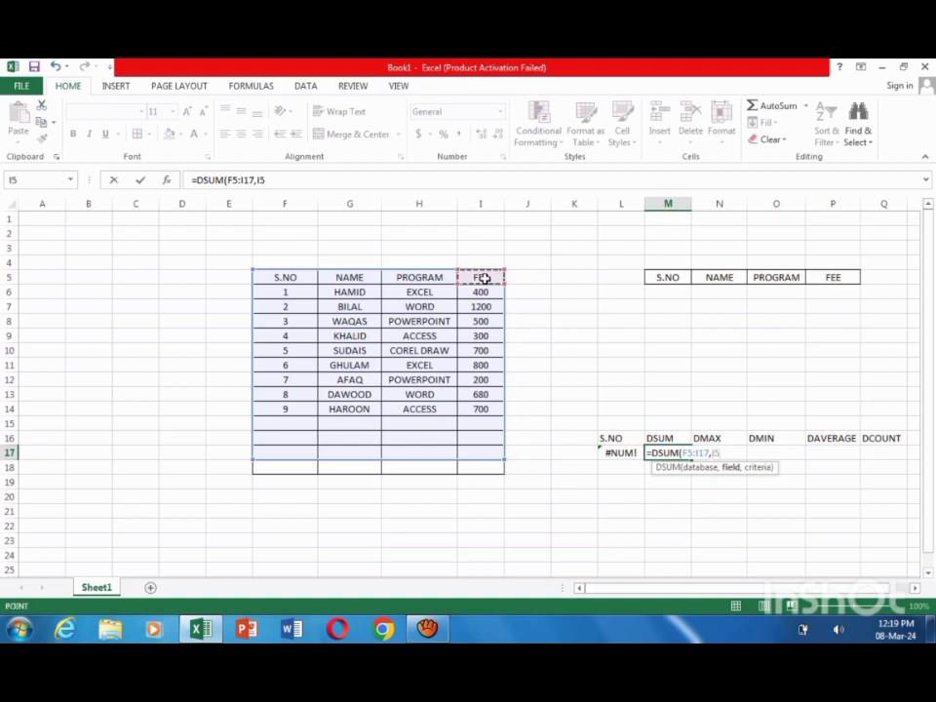
{"action": "type", "text": ","}
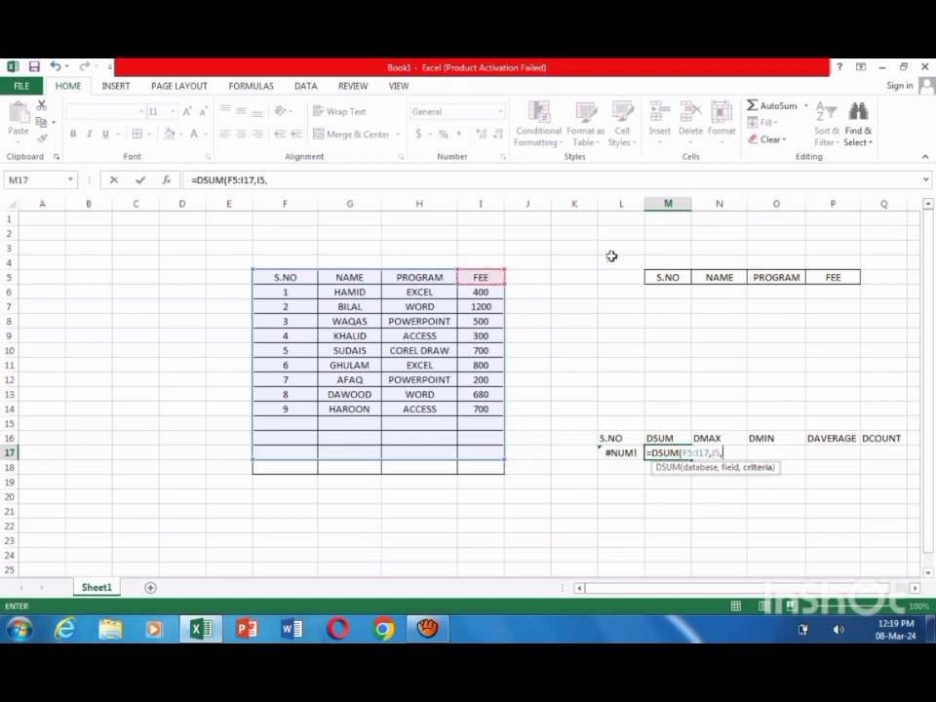
{"action": "left_click_drag", "start_coordinate": [667, 280], "coordinate": [824, 298]}
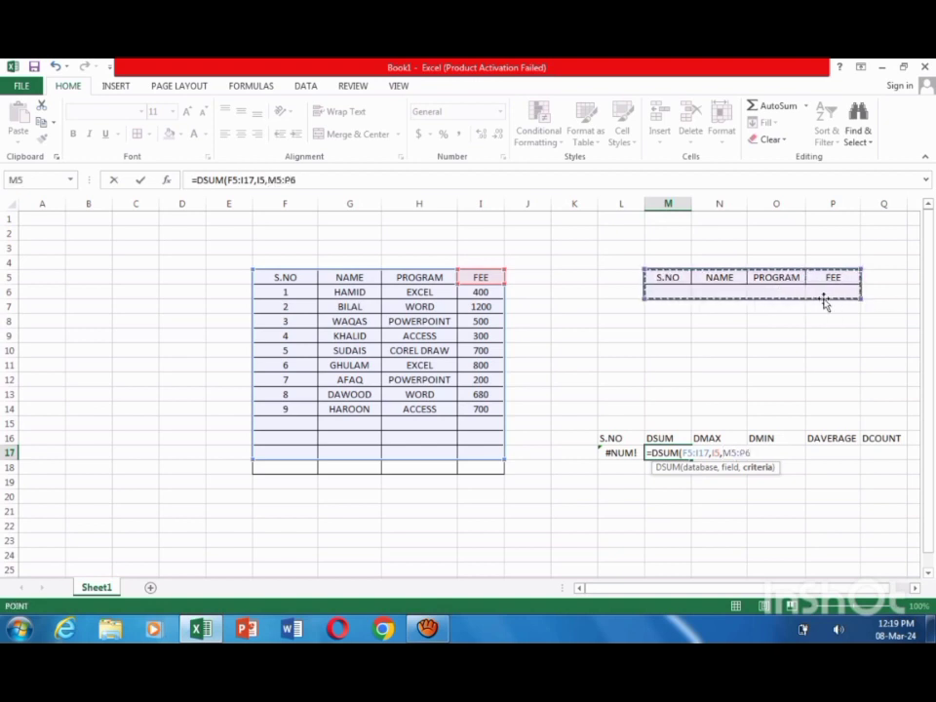
{"action": "type", "text": ")"}
{"action": "key", "text": "Return"}
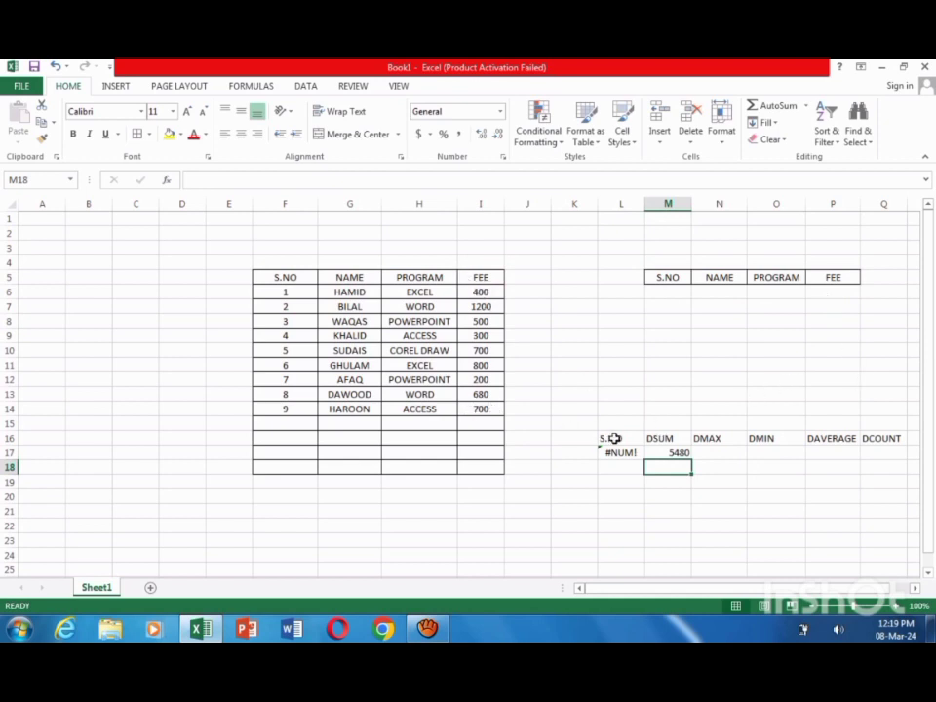
Step: Start a DMAX formula in cell N17 with the fee table range F5:I17 as its database
{"action": "left_click", "coordinate": [713, 454]}
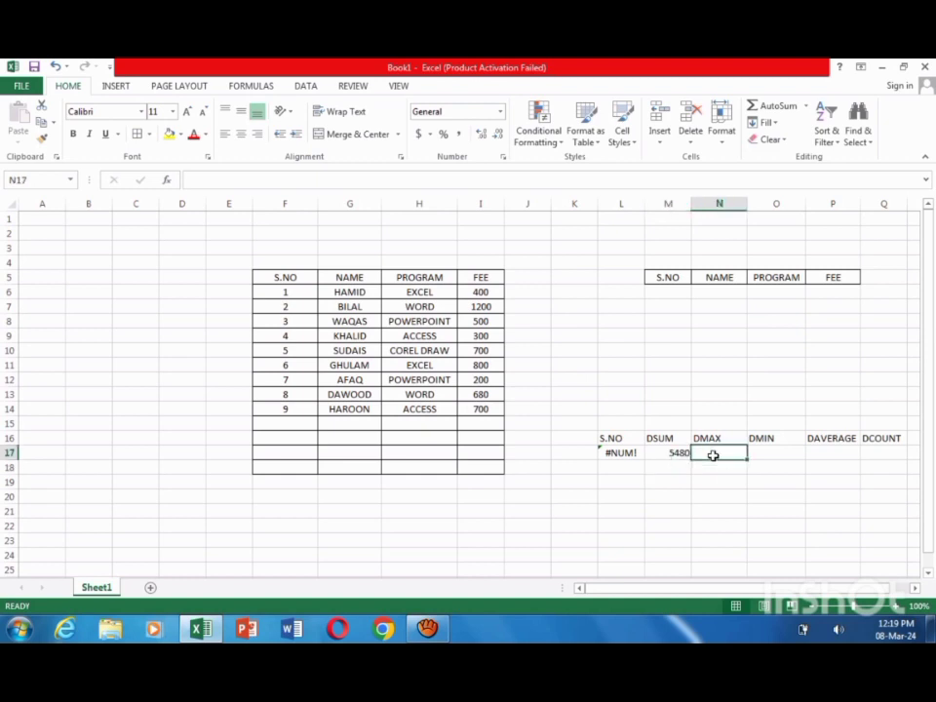
{"action": "type", "text": "=DMAX"}
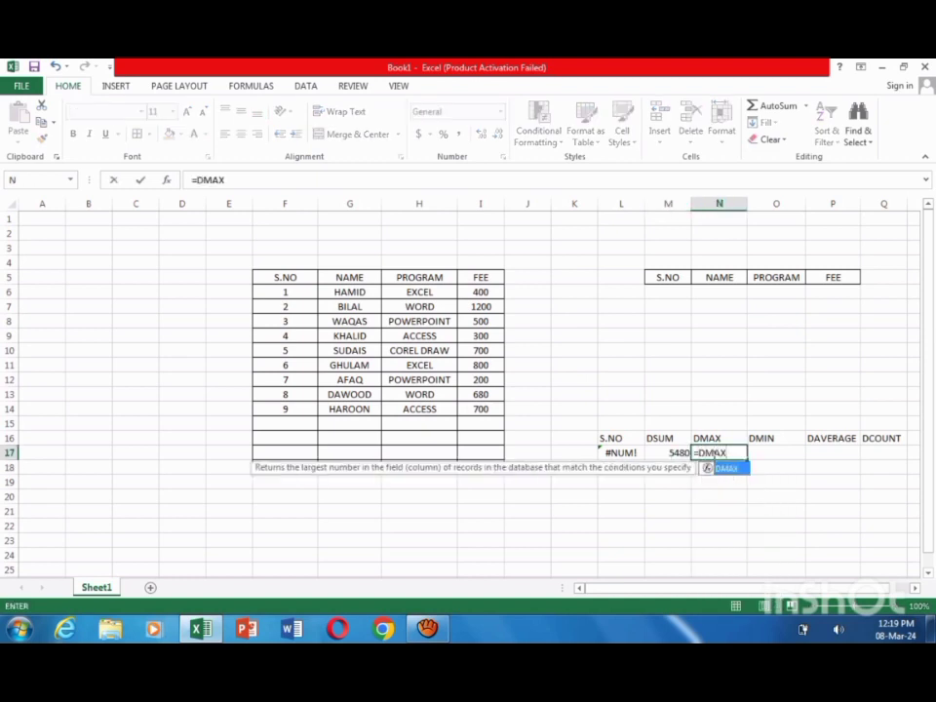
{"action": "double_click", "coordinate": [726, 469]}
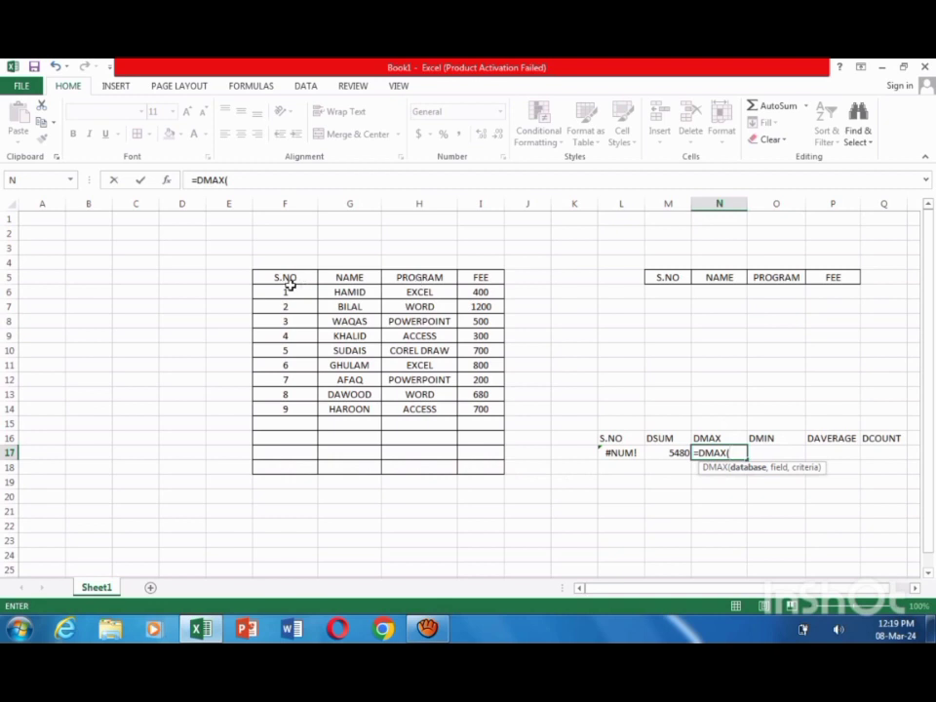
{"action": "left_click_drag", "start_coordinate": [290, 278], "coordinate": [465, 447]}
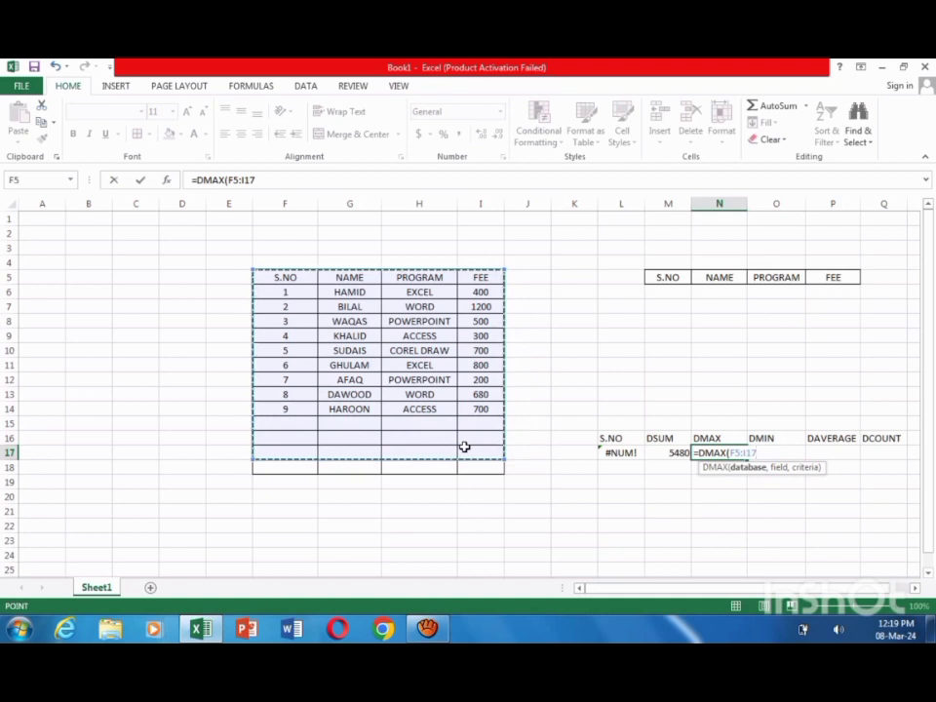
{"action": "type", "text": ","}
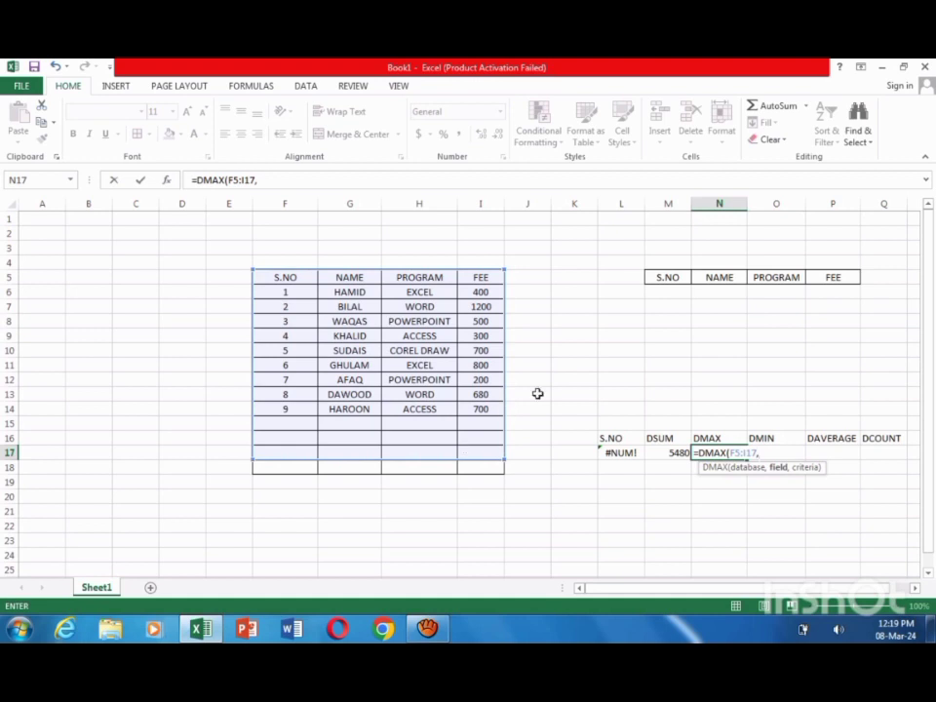
Step: Complete the DMAX formula with the FEE header I5 as field and M5:P6 as criteria, and select cell O17
{"action": "left_click", "coordinate": [483, 278]}
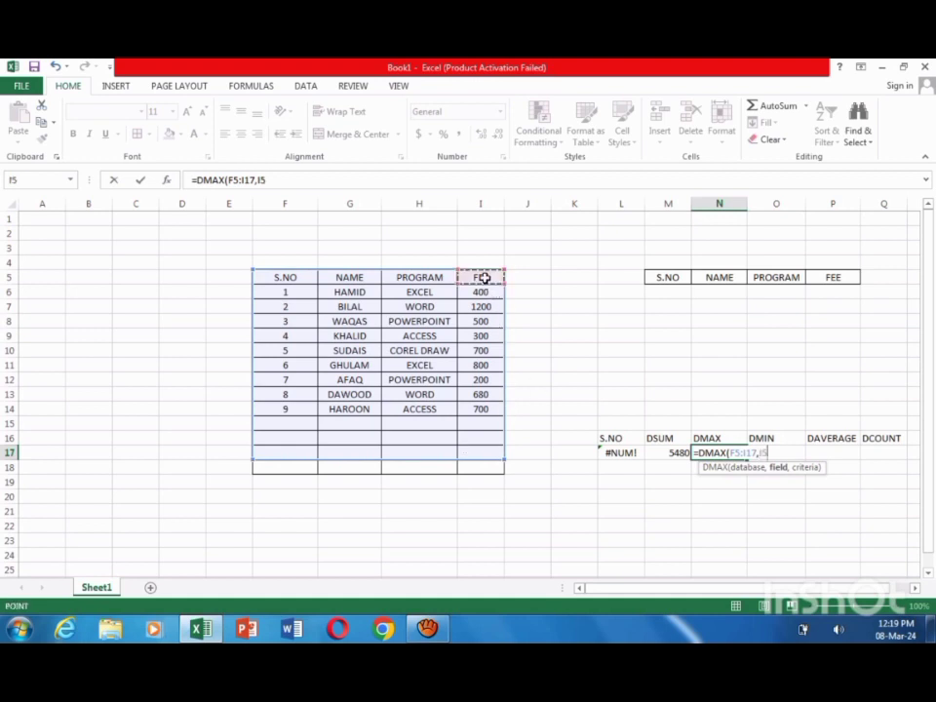
{"action": "type", "text": ","}
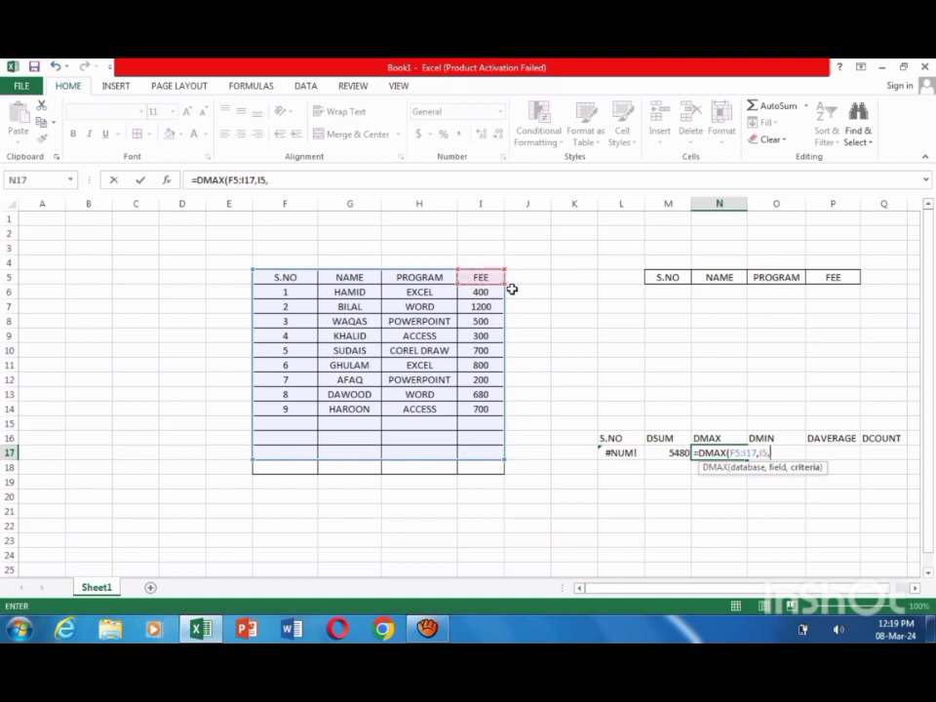
{"action": "left_click_drag", "start_coordinate": [673, 277], "coordinate": [849, 293]}
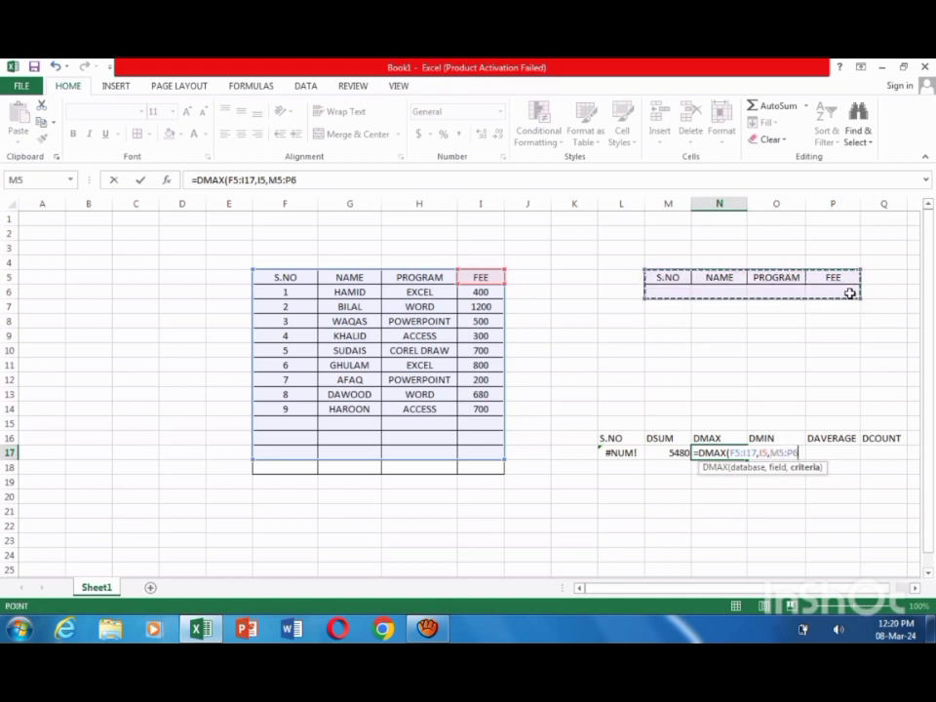
{"action": "type", "text": ")"}
{"action": "key", "text": "Return"}
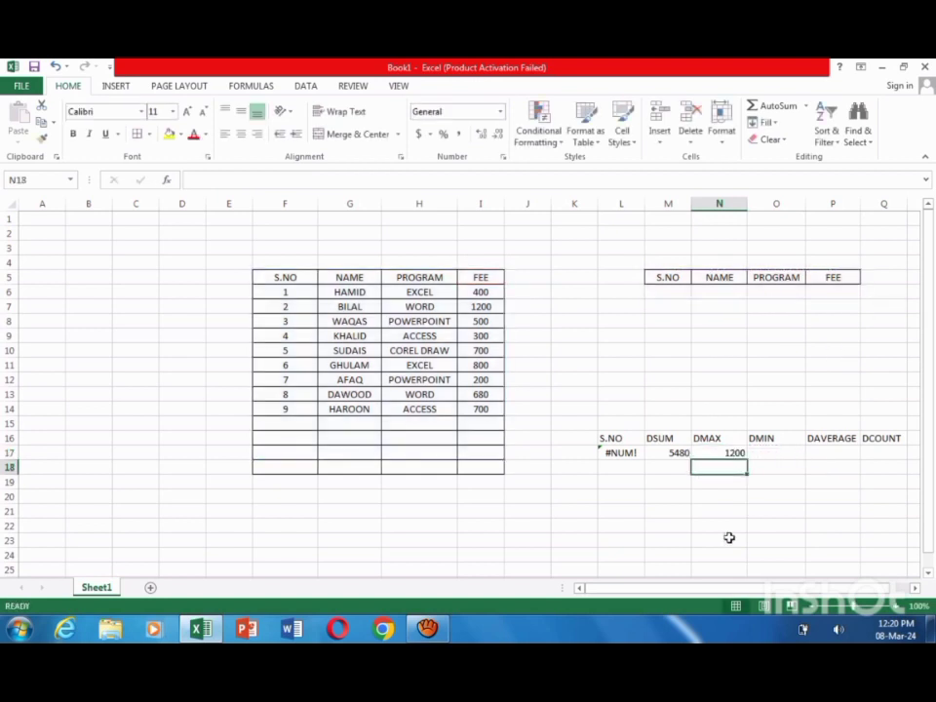
{"action": "left_click", "coordinate": [777, 453]}
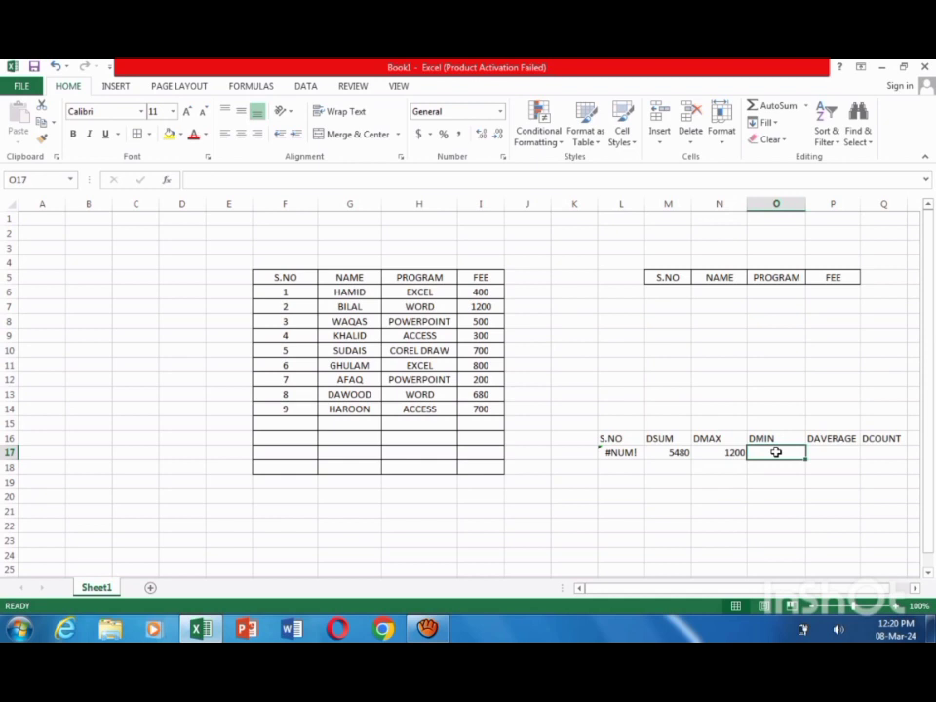
Step: Start a DMIN formula in cell O17 with the fee table range F5:I17 as its database
{"action": "type", "text": "=D"}
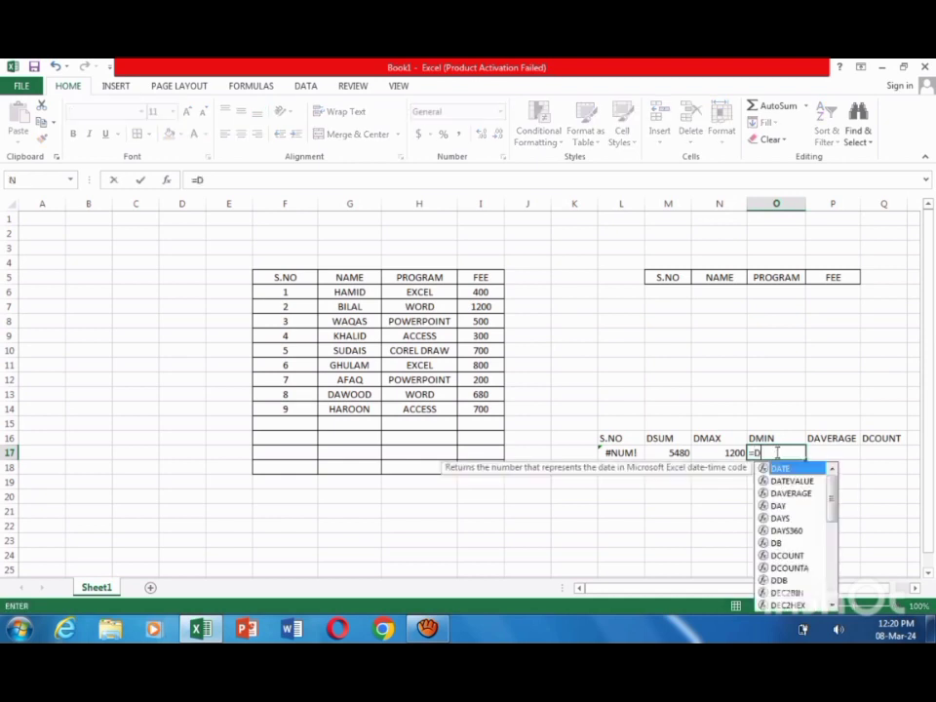
{"action": "type", "text": "MI"}
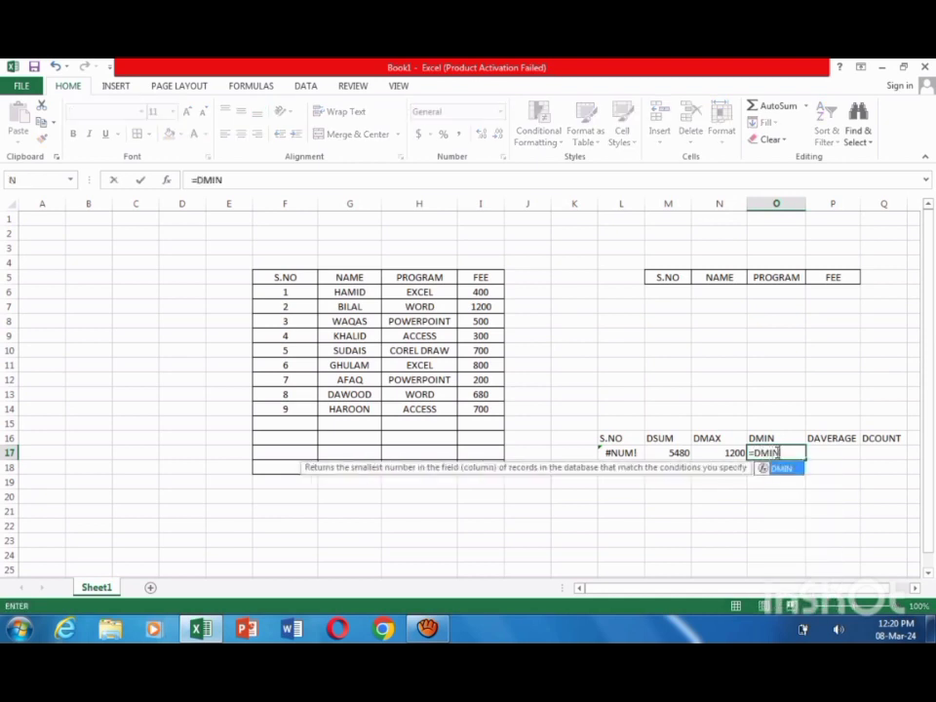
{"action": "type", "text": "N"}
{"action": "double_click", "coordinate": [786, 469]}
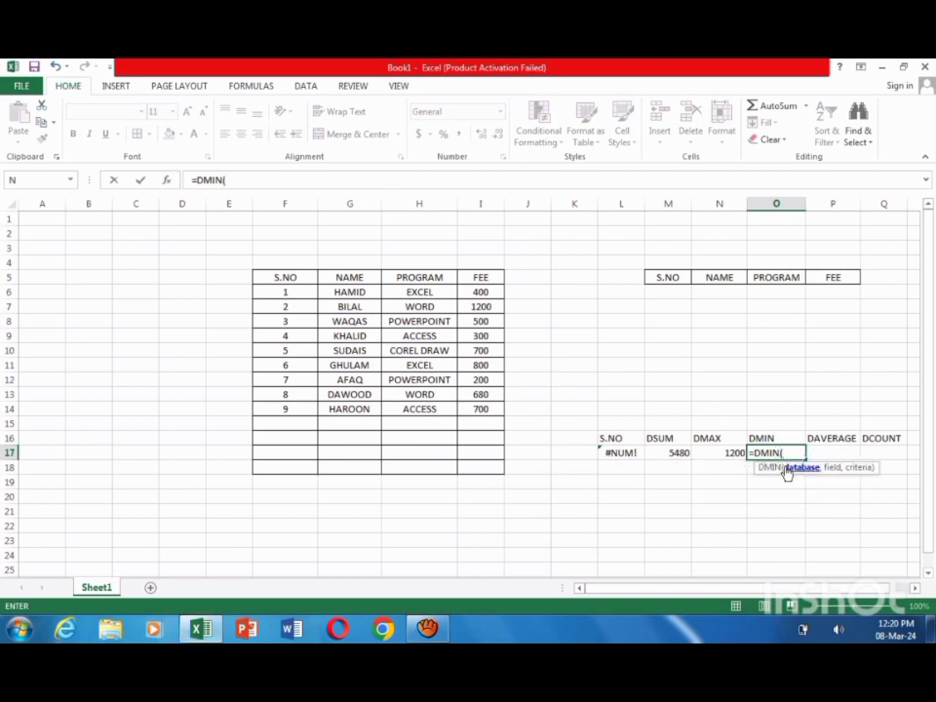
{"action": "left_click_drag", "start_coordinate": [287, 276], "coordinate": [499, 461]}
{"action": "type", "text": ","}
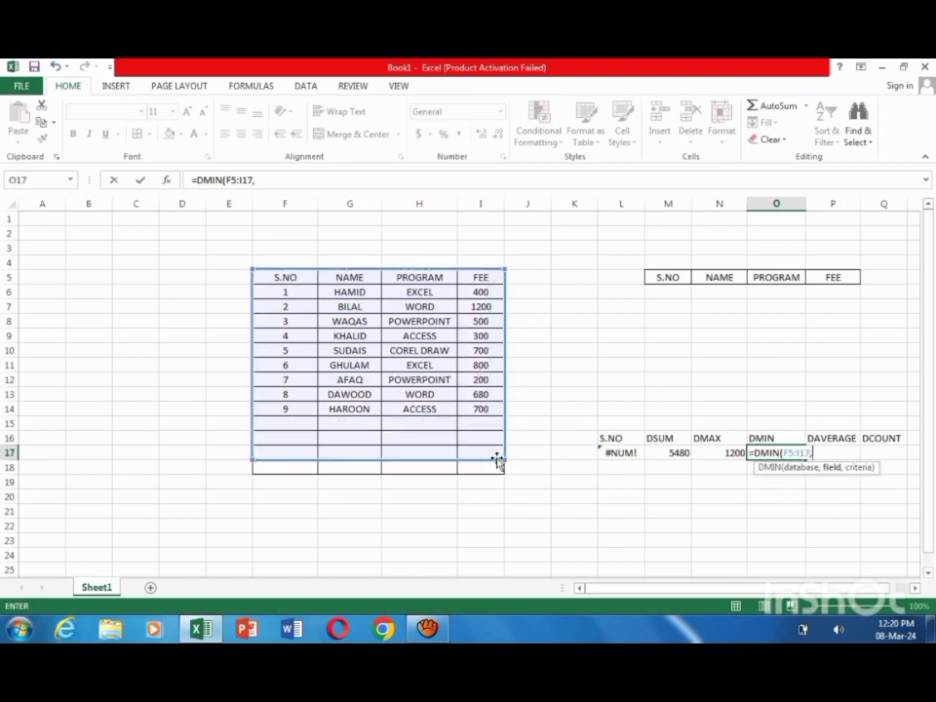
Step: Complete the DMIN formula with the FEE header I5 as field and M5:P6 as criteria
{"action": "left_click", "coordinate": [481, 280]}
{"action": "type", "text": ","}
{"action": "left_click_drag", "start_coordinate": [666, 280], "coordinate": [822, 297]}
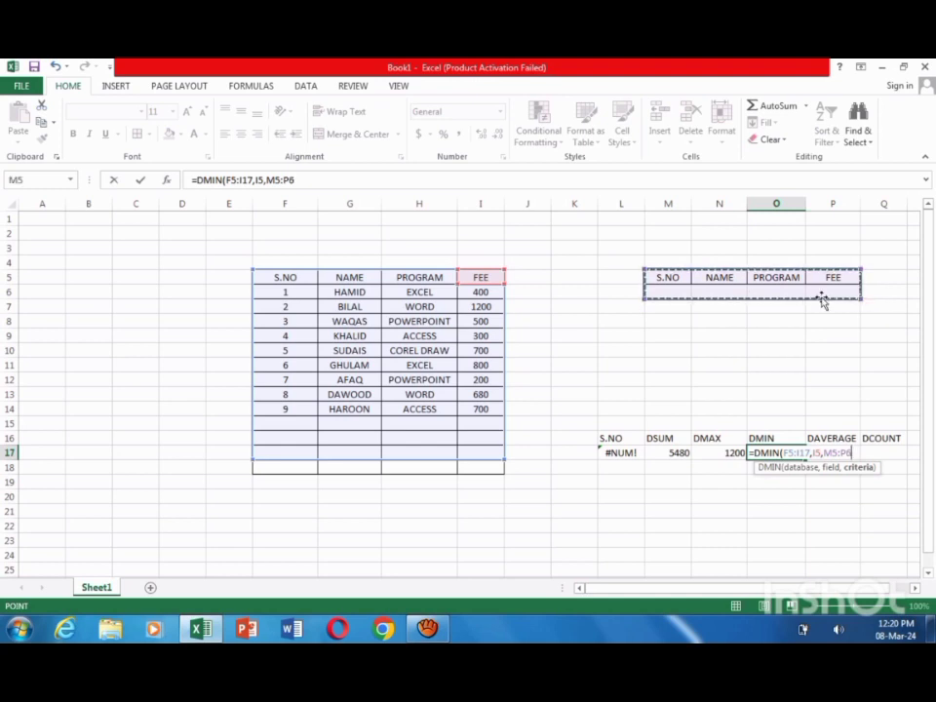
{"action": "type", "text": ")"}
{"action": "key", "text": "Return"}
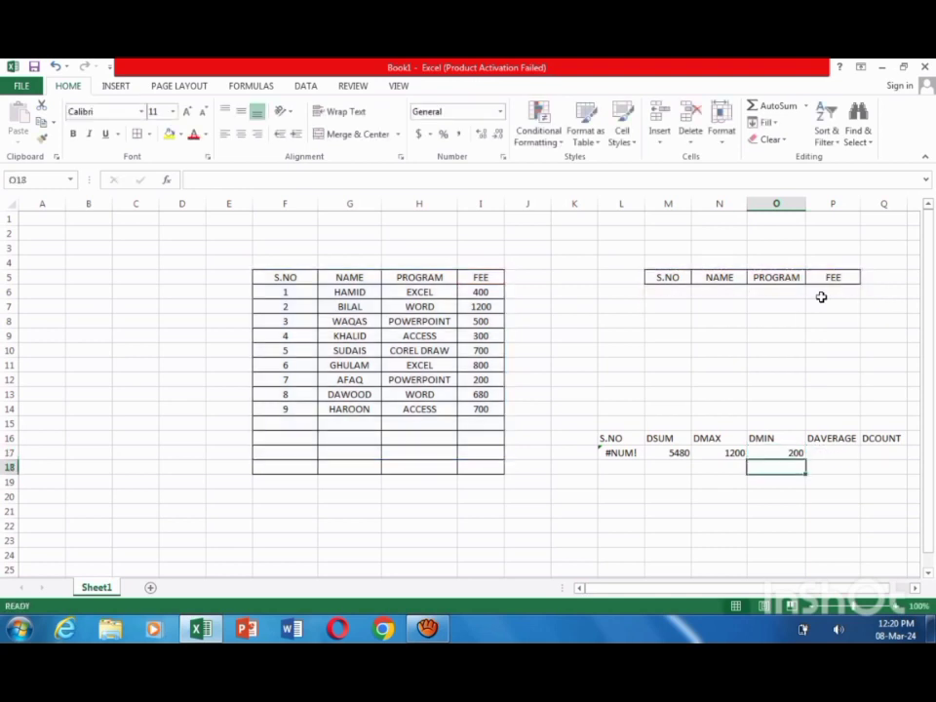
Step: Start a DAVERAGE formula in cell P17 with the fee table range F5:I17 as its database
{"action": "left_click", "coordinate": [830, 452]}
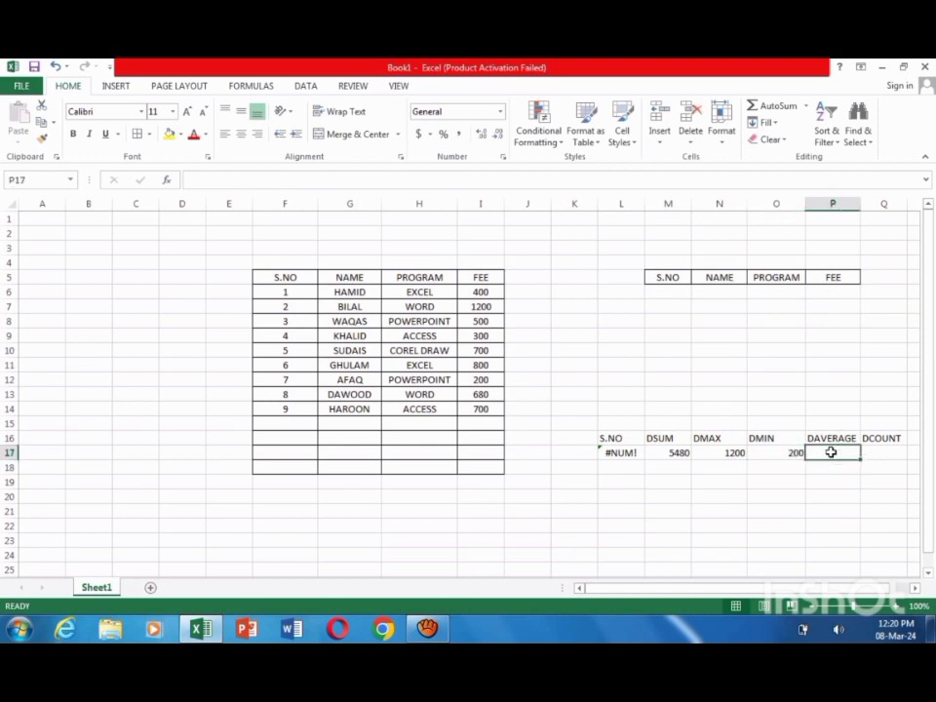
{"action": "type", "text": "="}
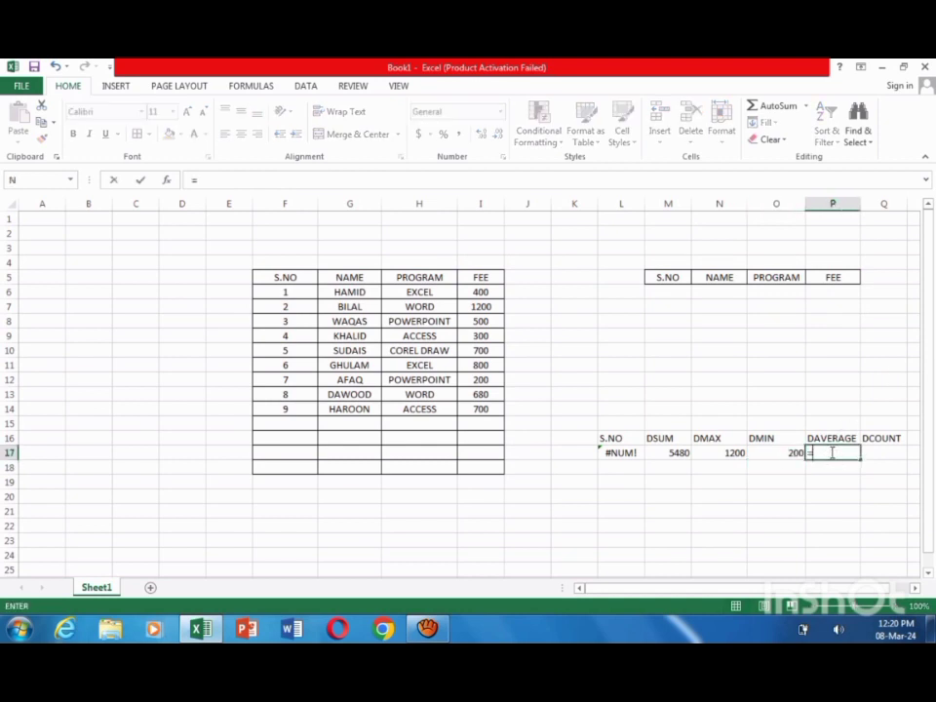
{"action": "type", "text": "D"}
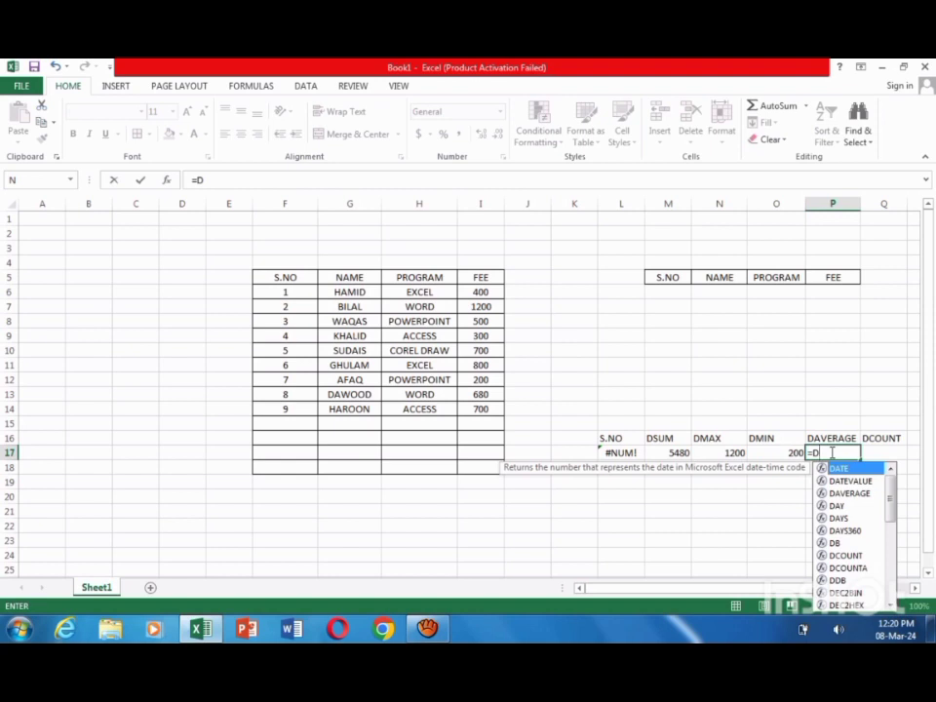
{"action": "type", "text": "AVERA"}
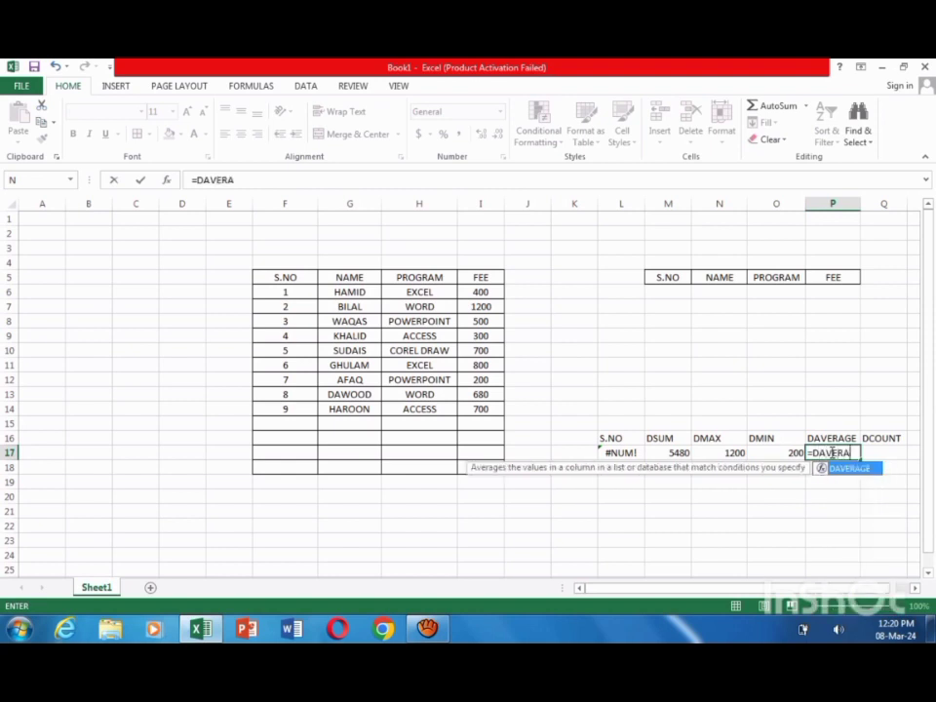
{"action": "type", "text": "GE"}
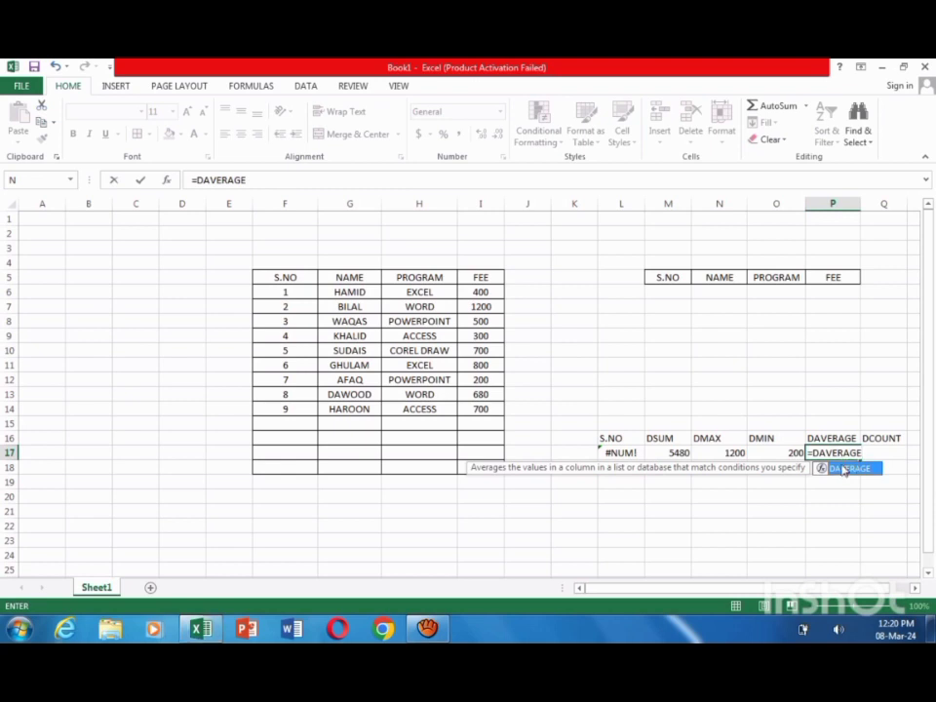
{"action": "double_click", "coordinate": [837, 469]}
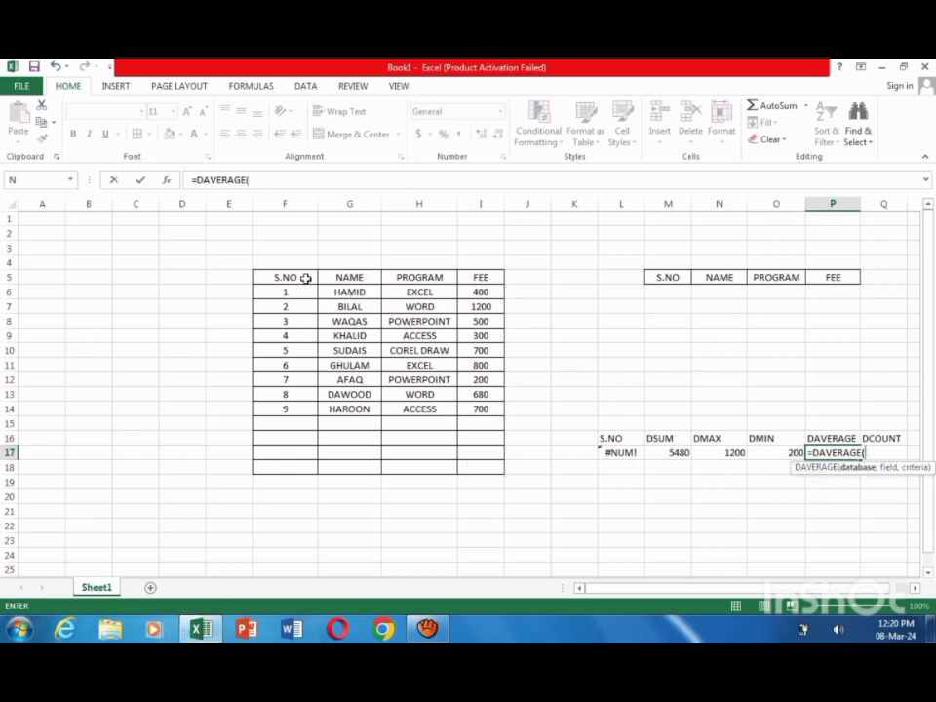
{"action": "left_click_drag", "start_coordinate": [298, 277], "coordinate": [465, 447]}
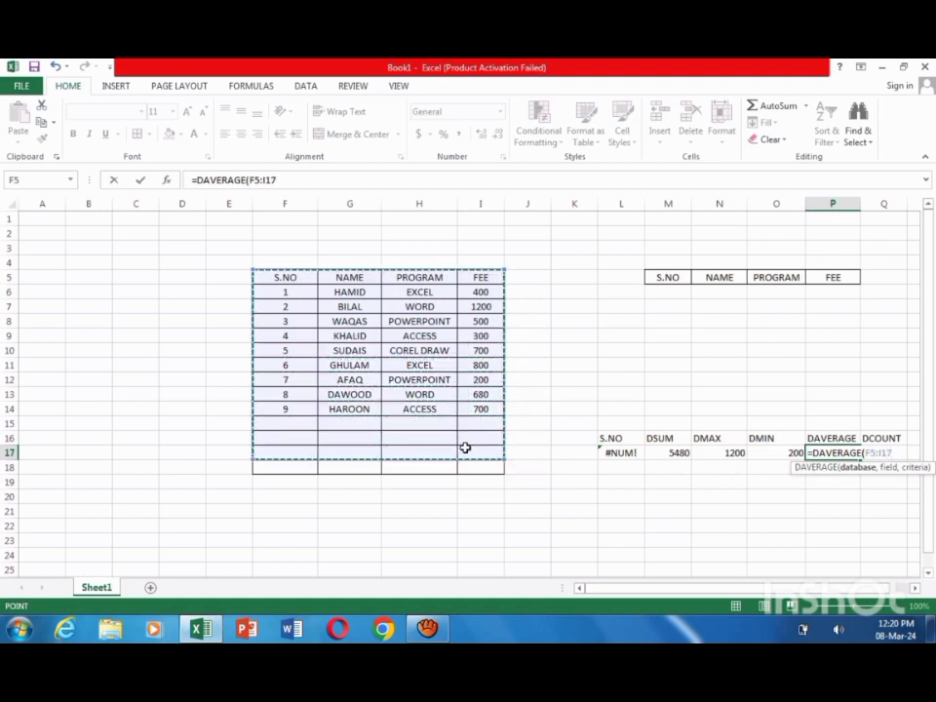
{"action": "type", "text": ","}
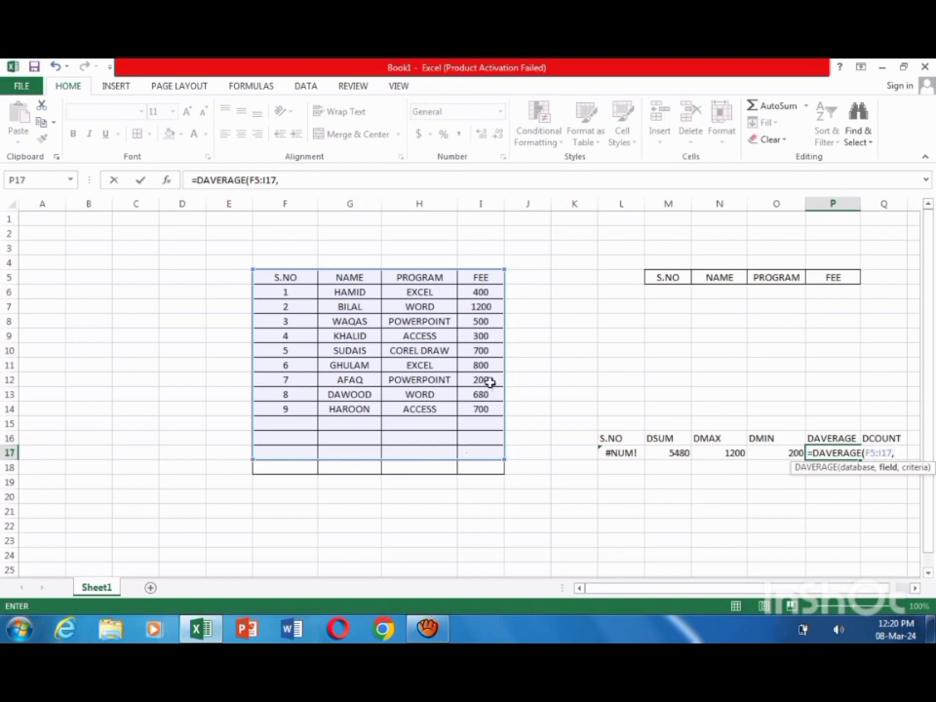
Step: Complete the DAVERAGE formula with the FEE header I5 as field and M5:P6 as criteria
{"action": "left_click", "coordinate": [484, 281]}
{"action": "type", "text": ","}
{"action": "left_click_drag", "start_coordinate": [659, 276], "coordinate": [826, 296]}
{"action": "key", "text": "Return"}
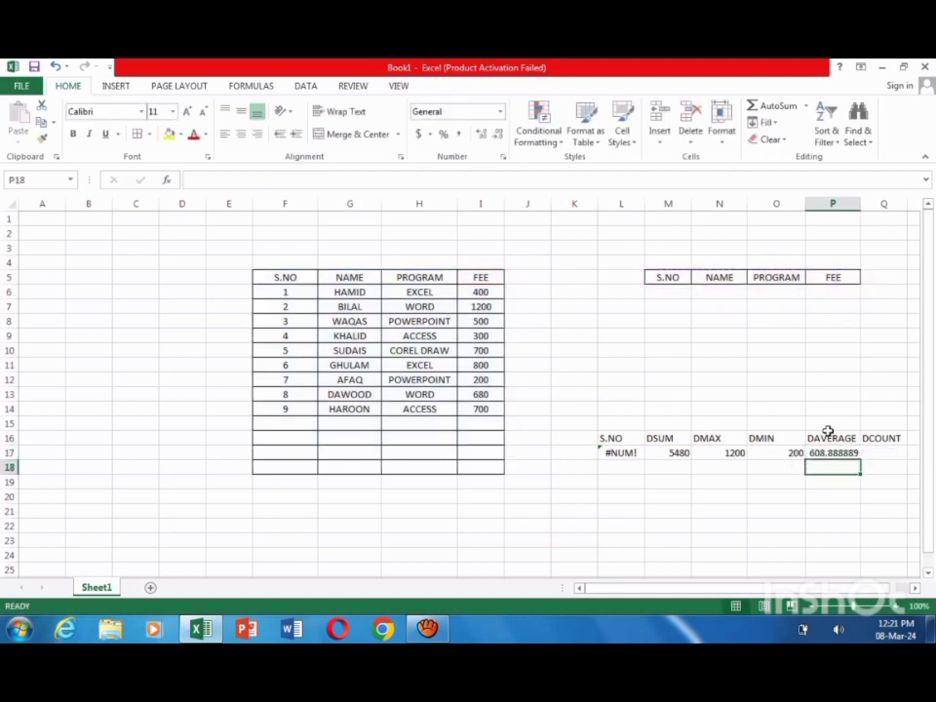
Step: Start a DCOUNT formula in cell Q17 with the fee table range F5:I17 as its database
{"action": "left_click", "coordinate": [894, 452]}
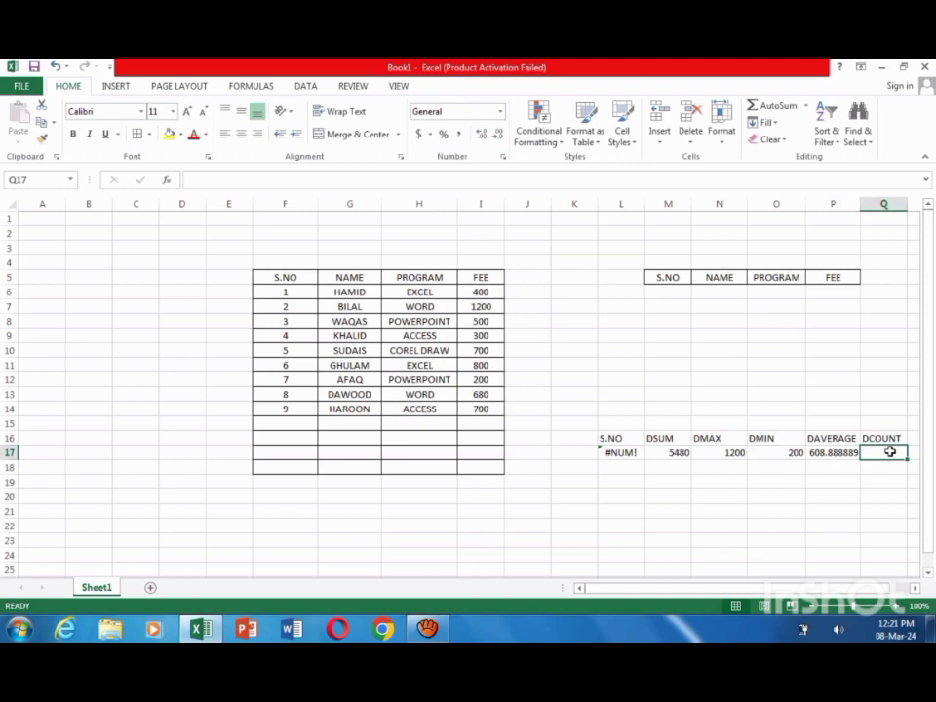
{"action": "type", "text": "="}
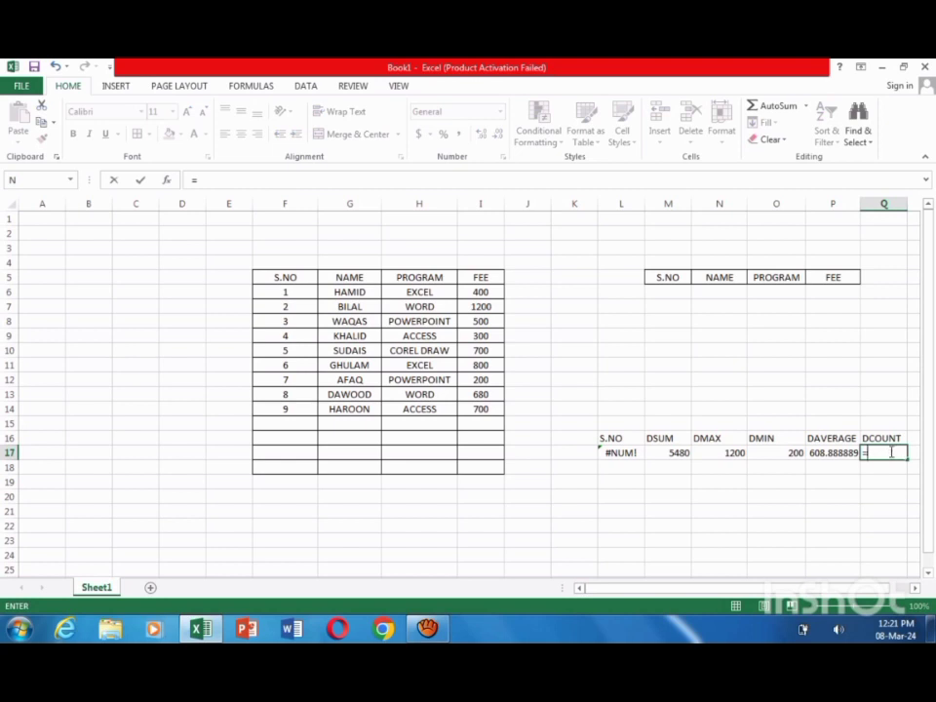
{"action": "type", "text": "D"}
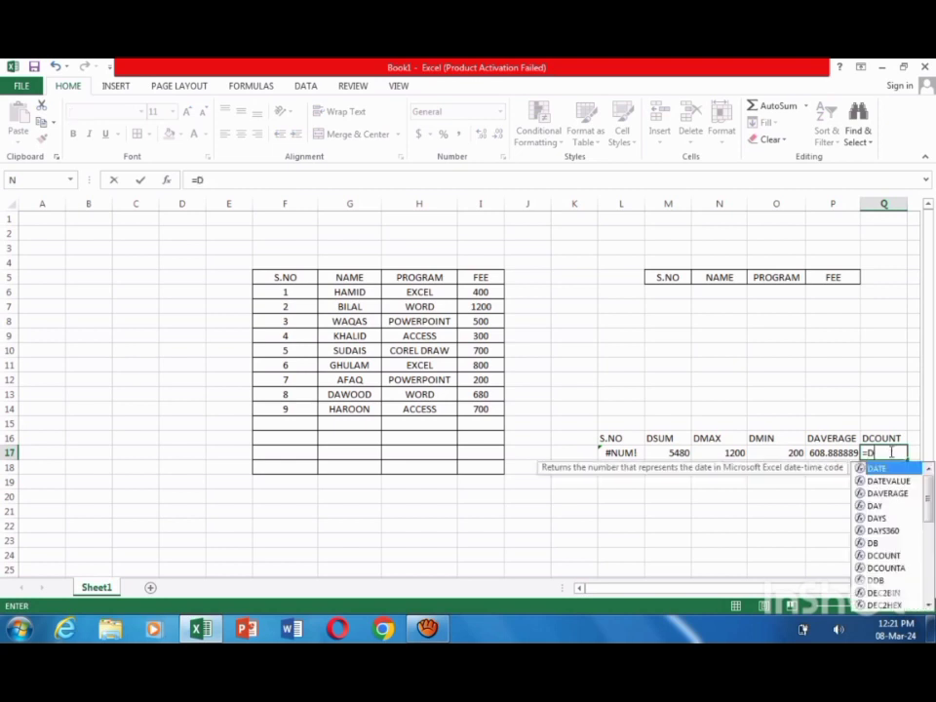
{"action": "type", "text": "COU"}
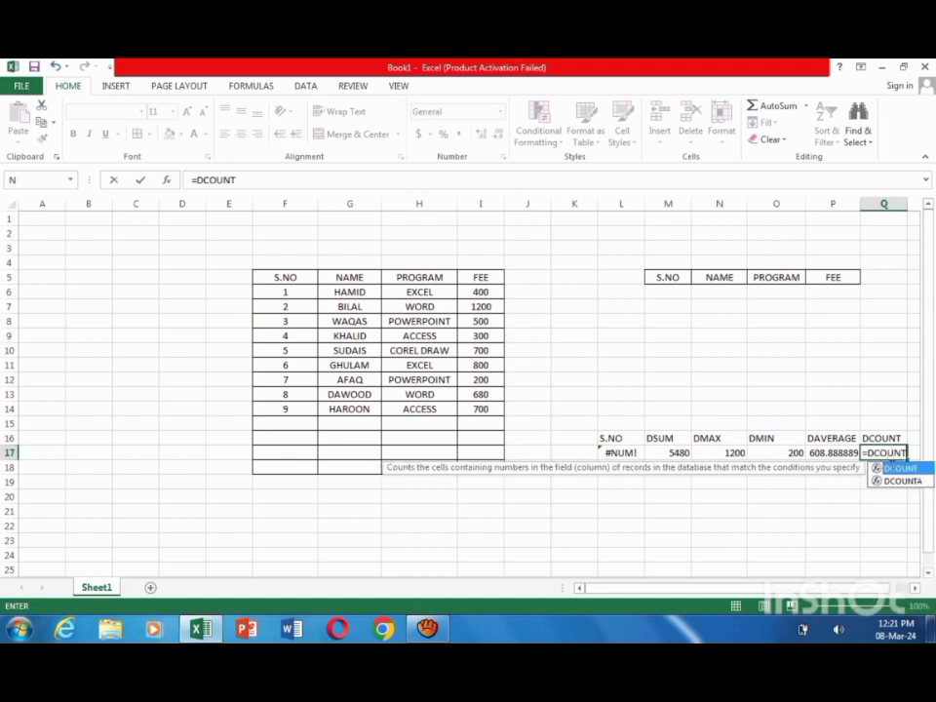
{"action": "type", "text": "NT"}
{"action": "double_click", "coordinate": [896, 469]}
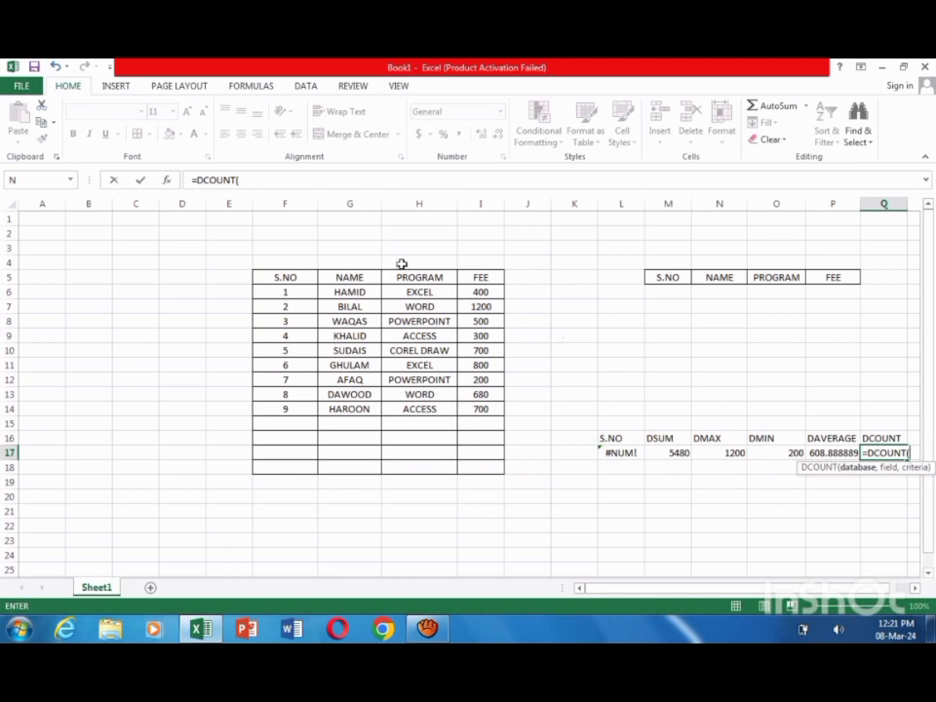
{"action": "left_click_drag", "start_coordinate": [296, 271], "coordinate": [483, 453]}
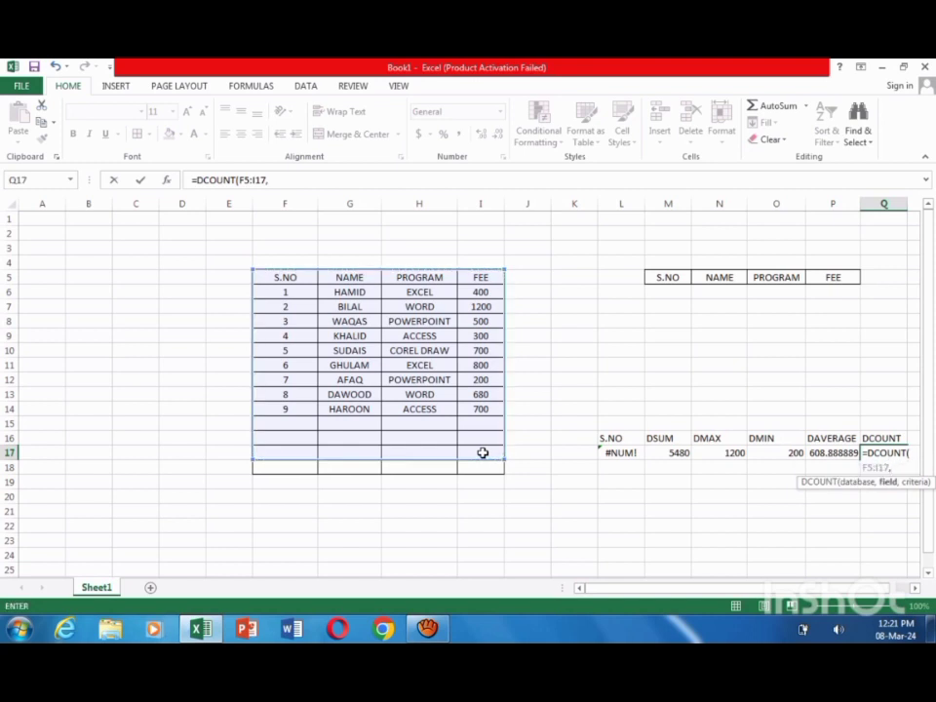
Step: Complete the DCOUNT formula with the S.NO header F5 as field and M5:P6 as criteria
{"action": "left_click", "coordinate": [302, 277]}
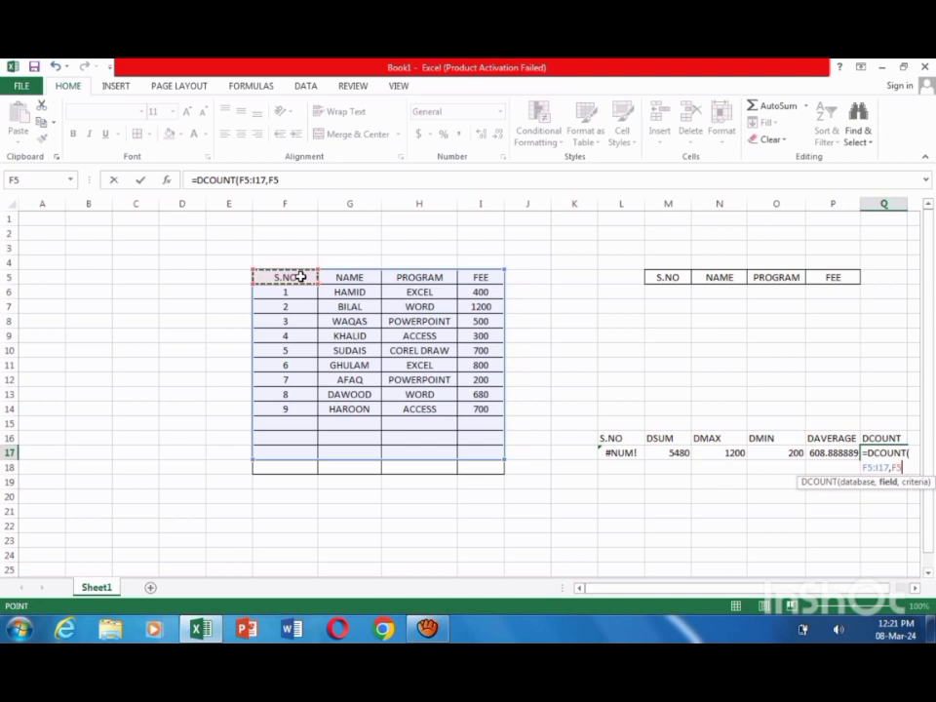
{"action": "type", "text": ","}
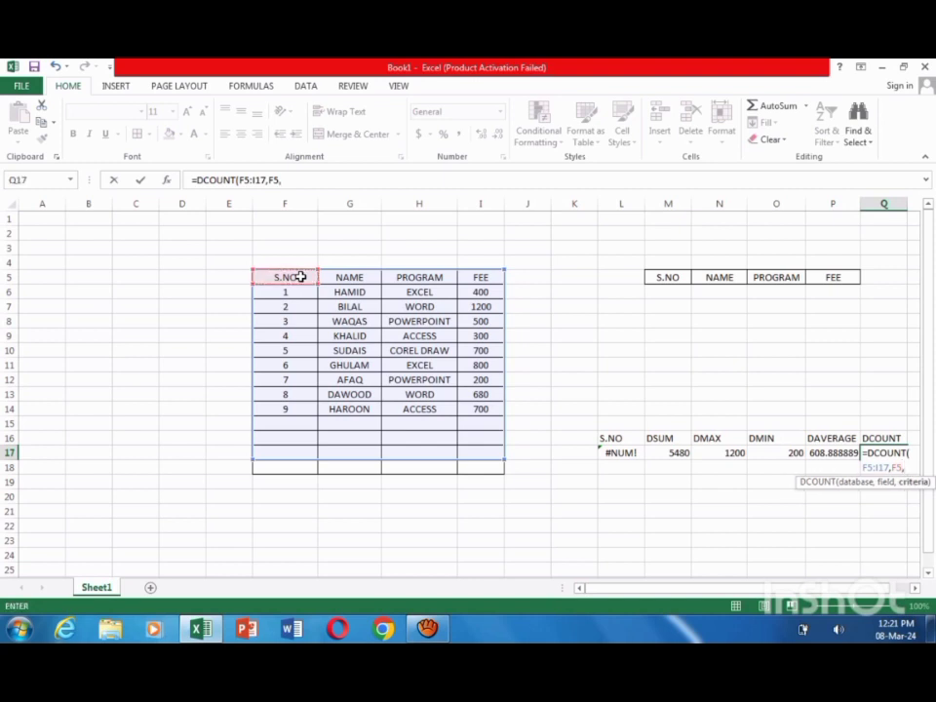
{"action": "left_click", "coordinate": [671, 277]}
{"action": "left_click_drag", "start_coordinate": [711, 285], "coordinate": [834, 289]}
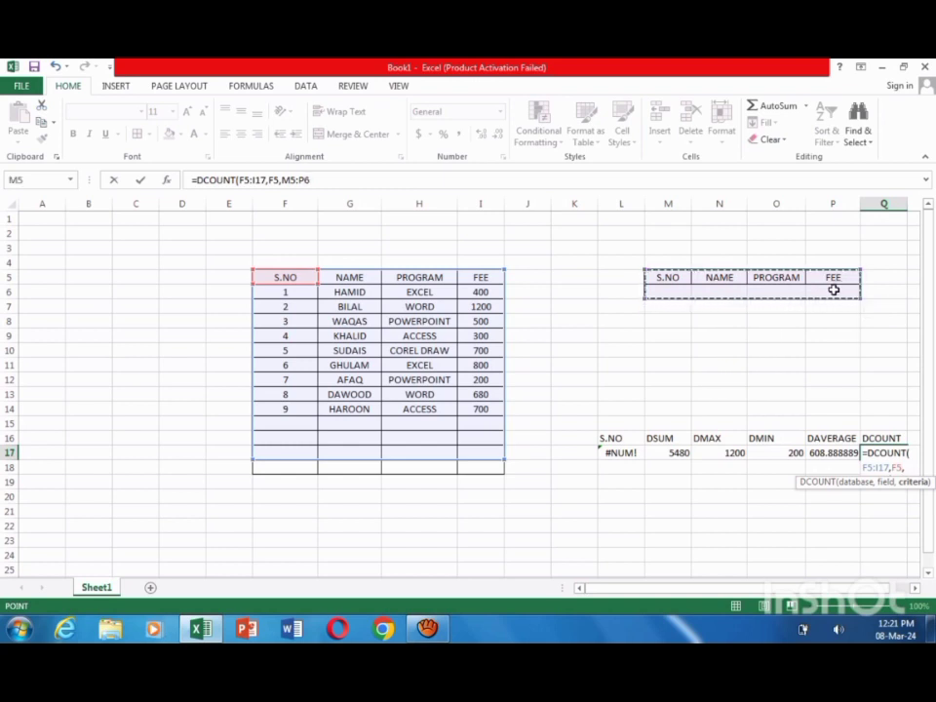
{"action": "type", "text": ")"}
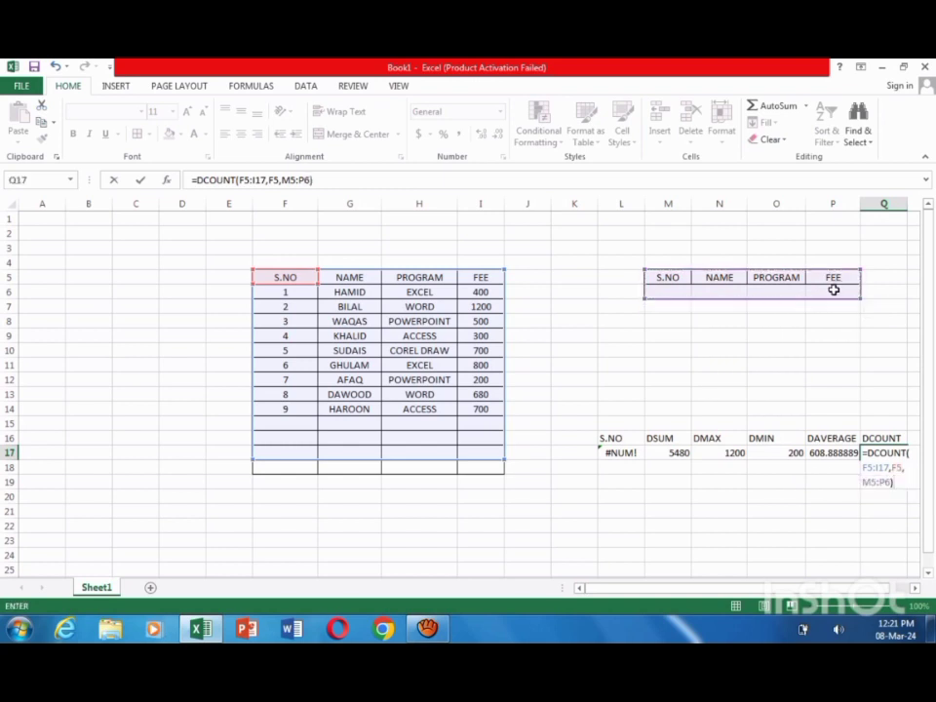
{"action": "key", "text": "Return"}
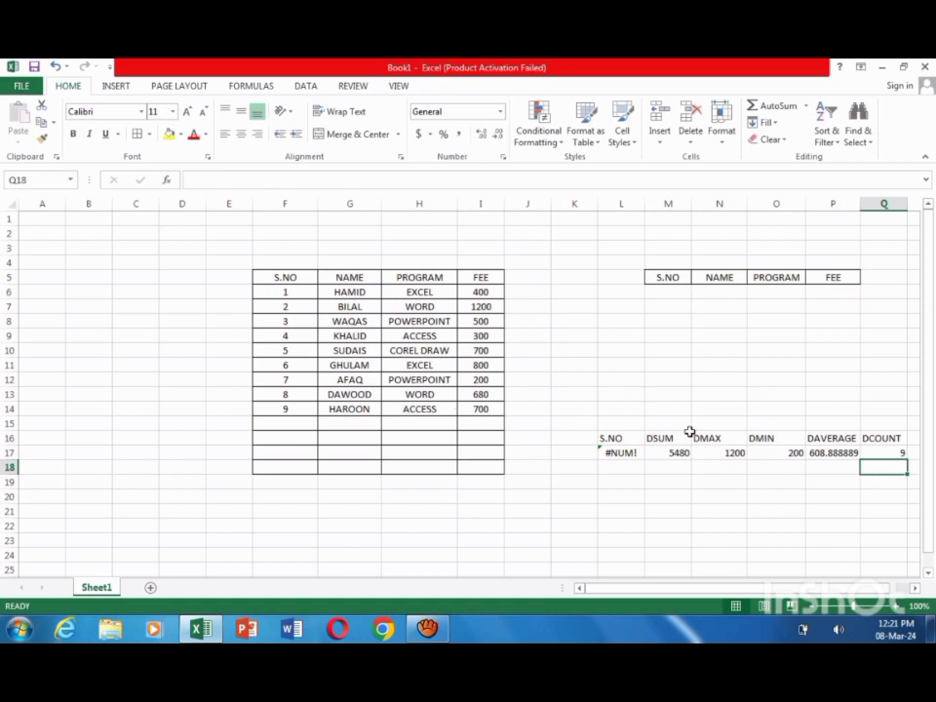
Step: Enter the student's name from G10 as the NAME criterion in cell N6
{"action": "left_click", "coordinate": [712, 294]}
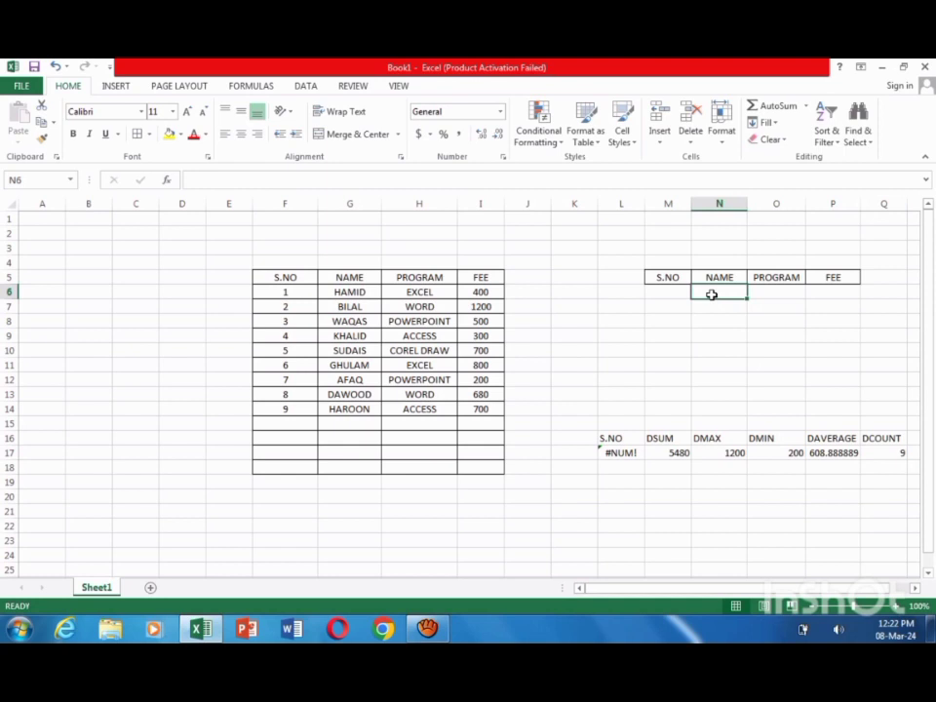
{"action": "type", "text": "SU"}
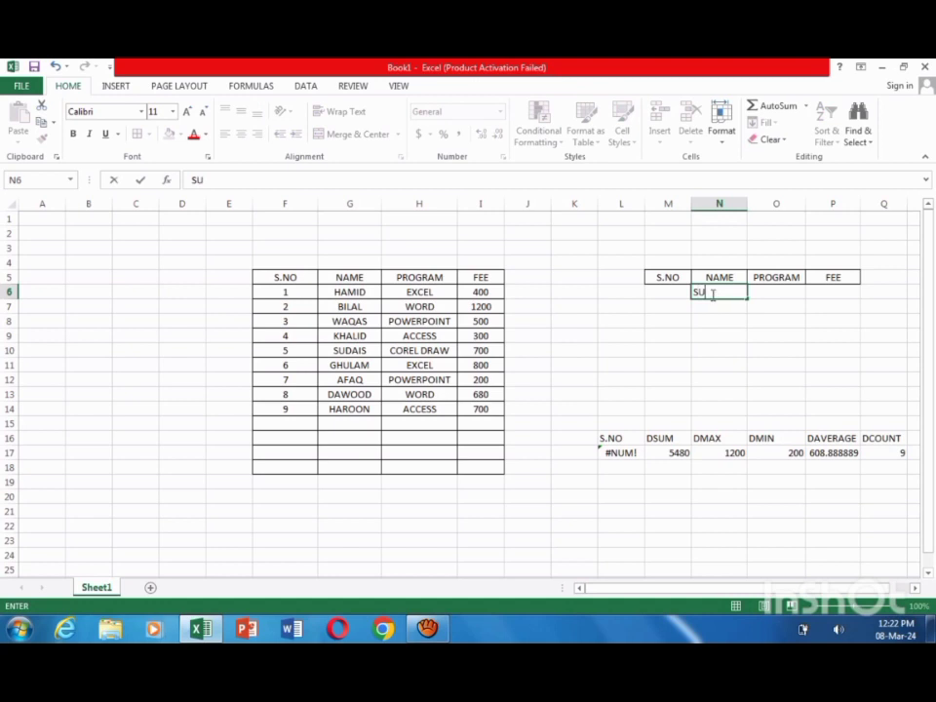
{"action": "type", "text": "DAIS"}
{"action": "key", "text": "Return"}
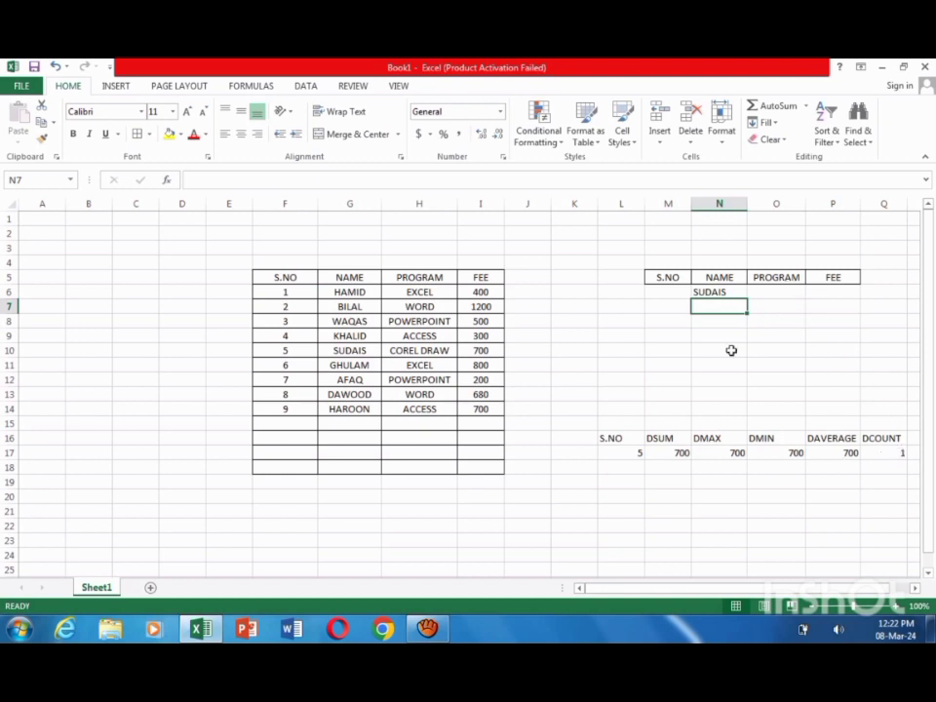
Step: Clear the name criterion from N6 and enter WORD as the PROGRAM criterion in cell O6
{"action": "left_click", "coordinate": [728, 293]}
{"action": "key", "text": "BackSpace"}
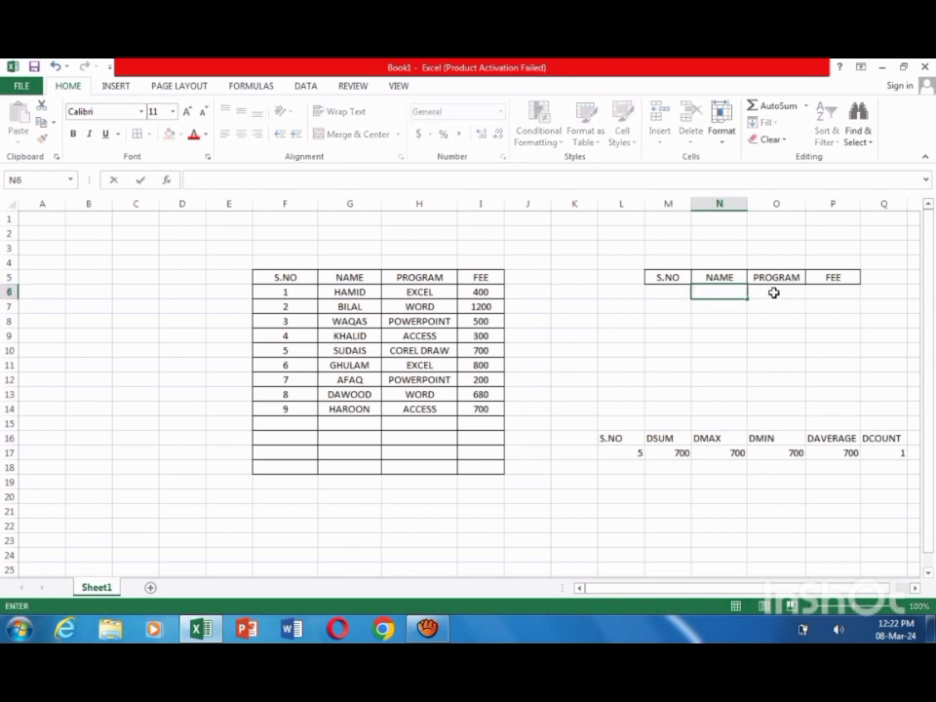
{"action": "left_click", "coordinate": [773, 292]}
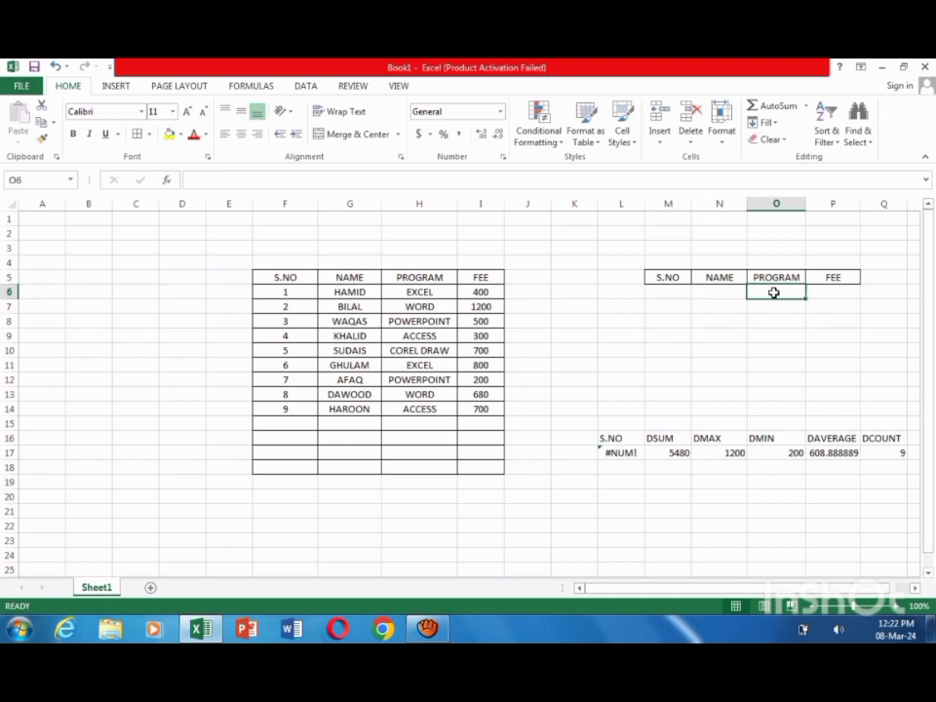
{"action": "type", "text": "WORD"}
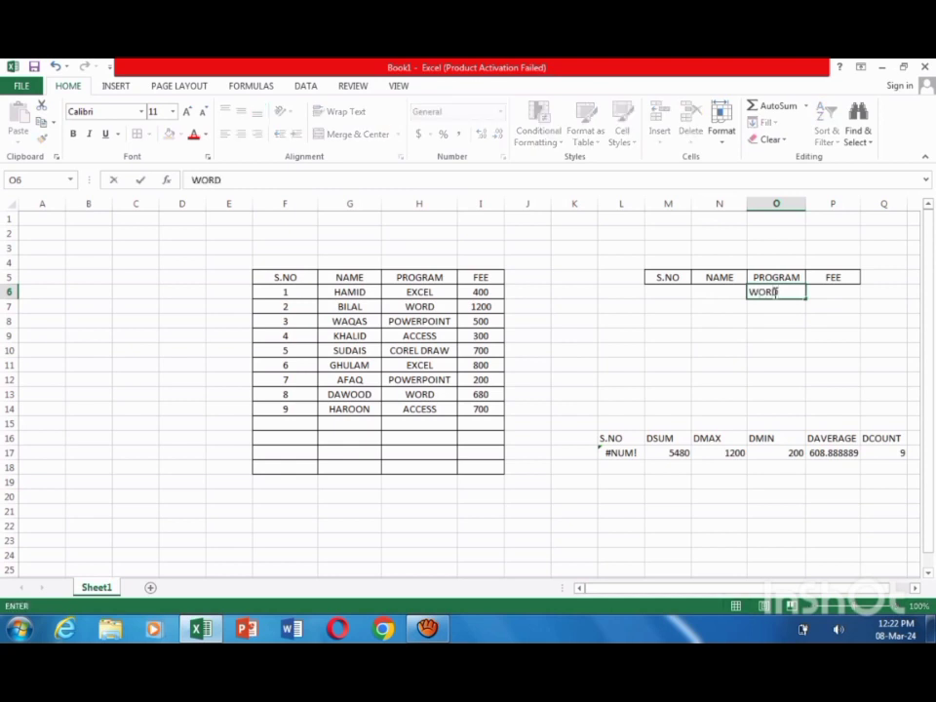
{"action": "key", "text": "Return"}
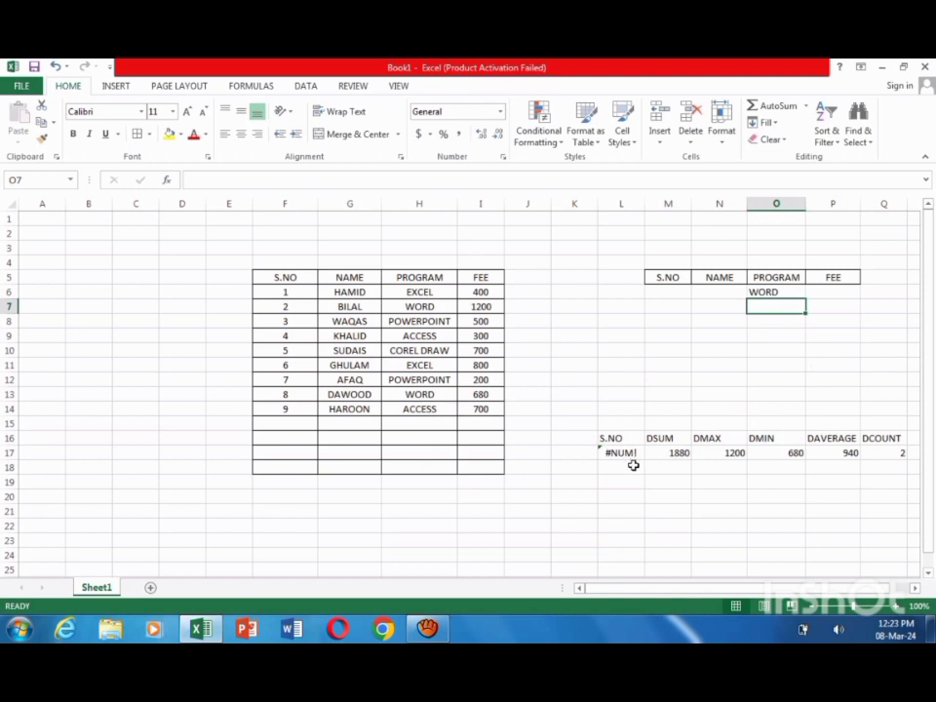
Step: Clear the PROGRAM criterion from cell O6 and select cell P6 under the FEE criteria header
{"action": "left_click", "coordinate": [780, 294]}
{"action": "key", "text": "BackSpace"}
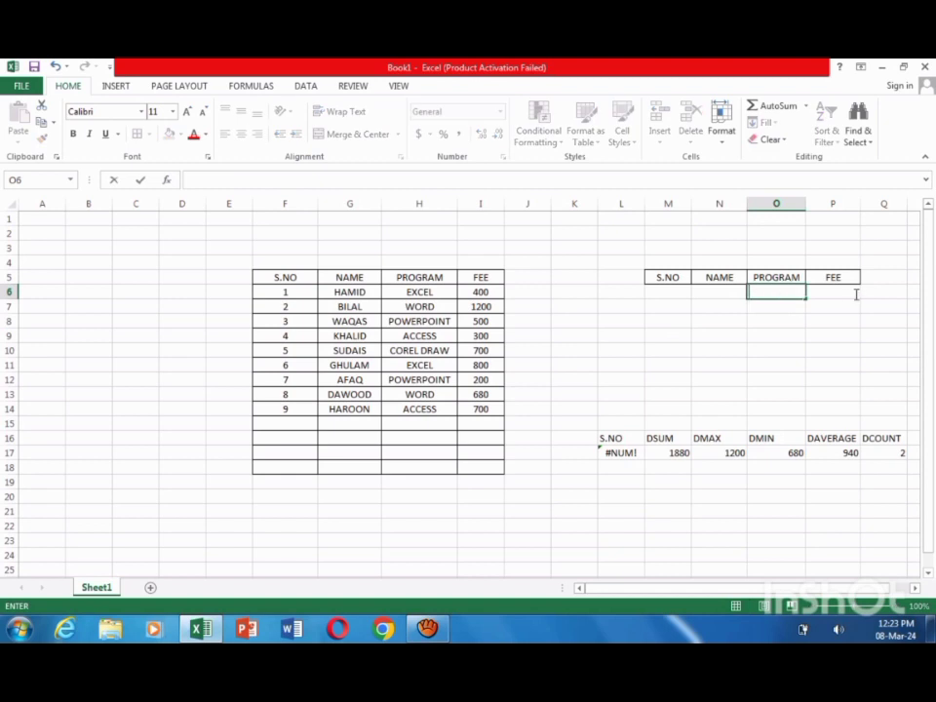
{"action": "left_click", "coordinate": [836, 290]}
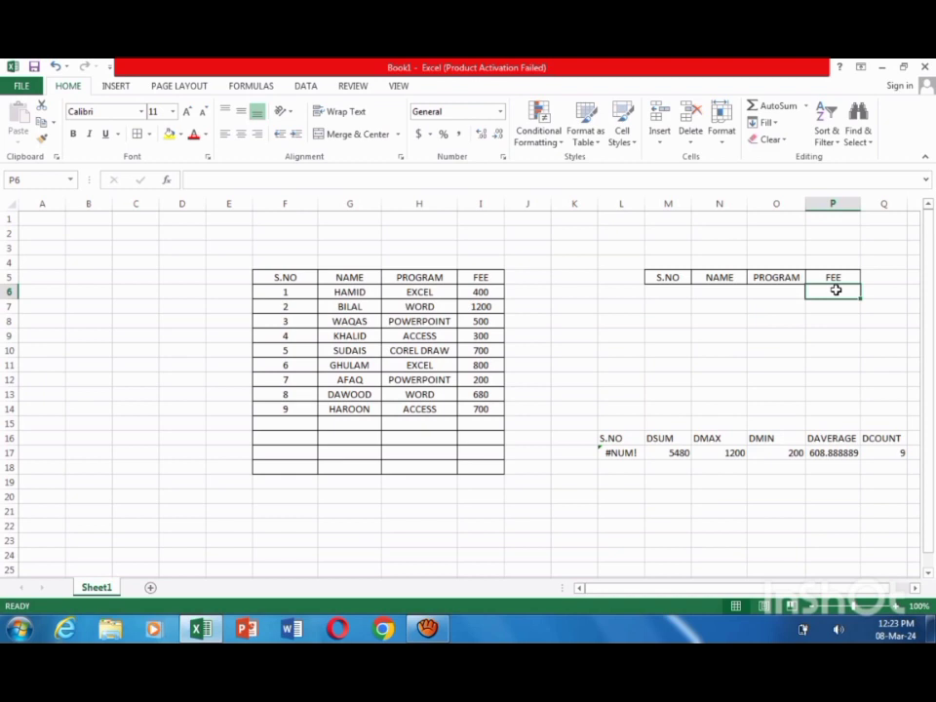
Step: Test 500 as the FEE criterion in cell P6, and clear the criterion from the cell
{"action": "type", "text": "500"}
{"action": "key", "text": "Return"}
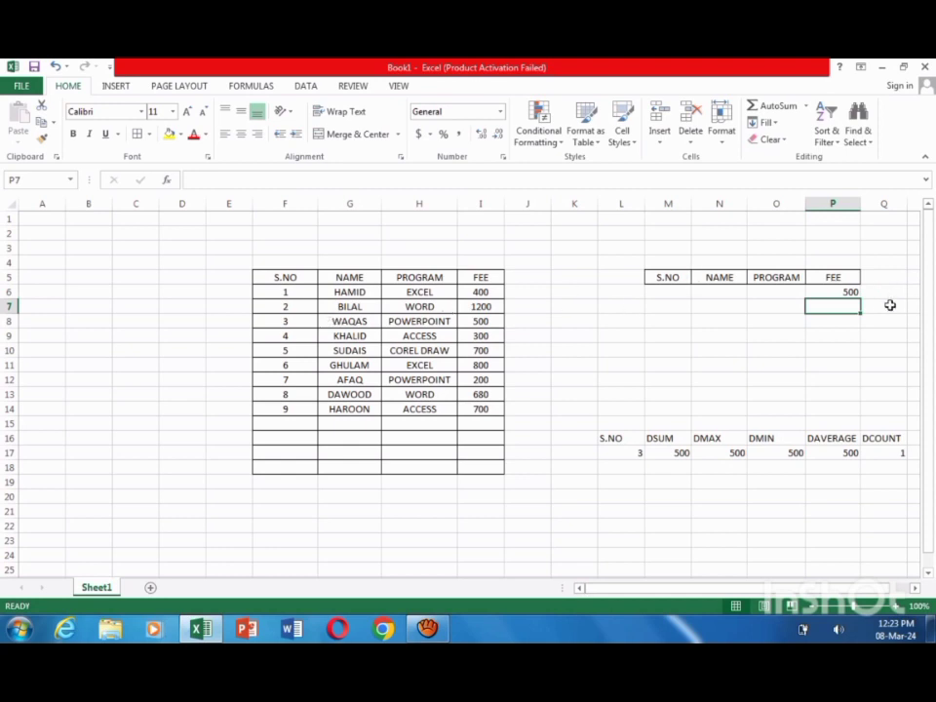
{"action": "left_click", "coordinate": [844, 290]}
{"action": "key", "text": "BackSpace"}
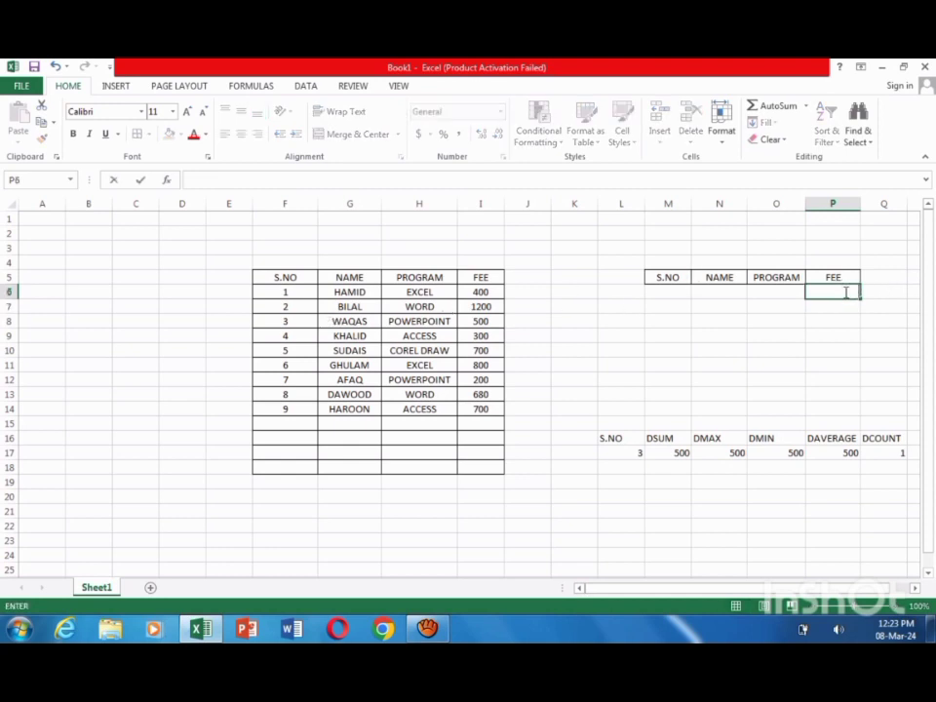
{"action": "left_click", "coordinate": [649, 379]}
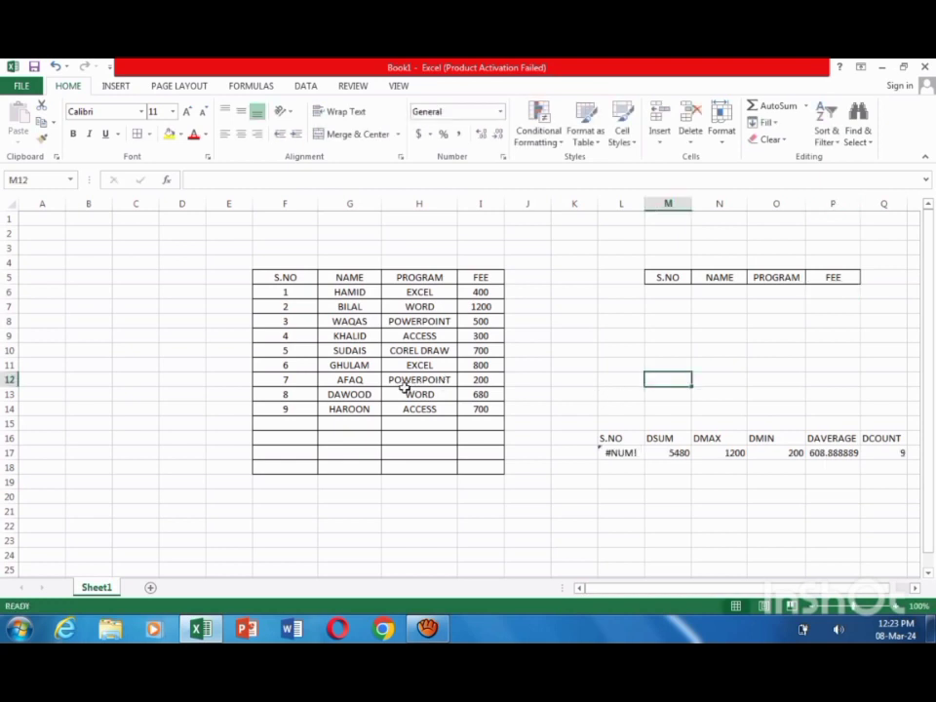
Step: Start a new record in row 15 of the fee table with S.NO 10 and the student's name
{"action": "left_click", "coordinate": [281, 425]}
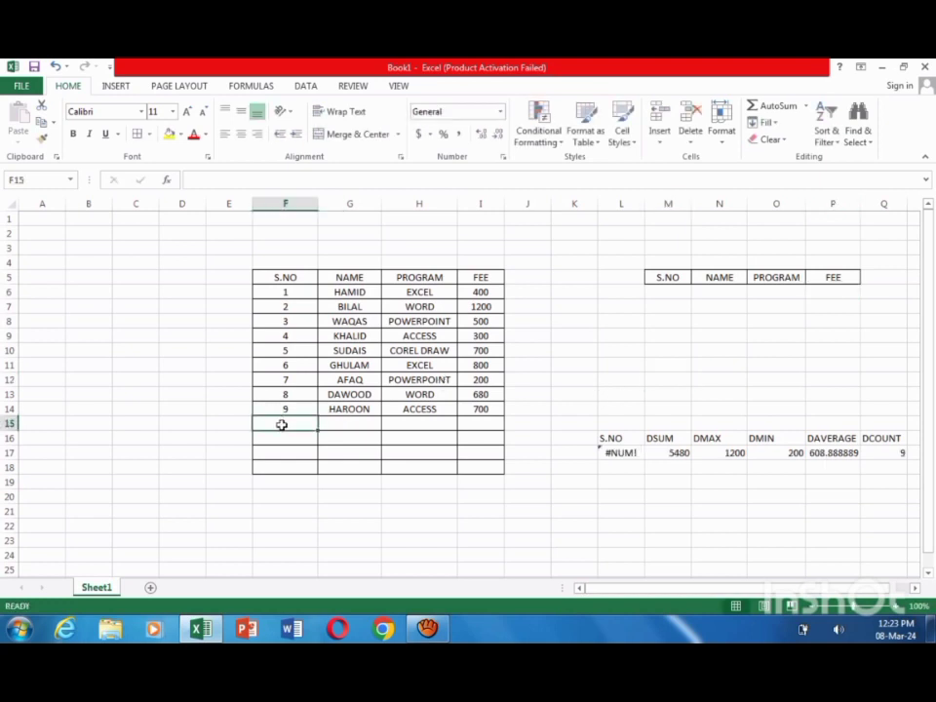
{"action": "type", "text": "10"}
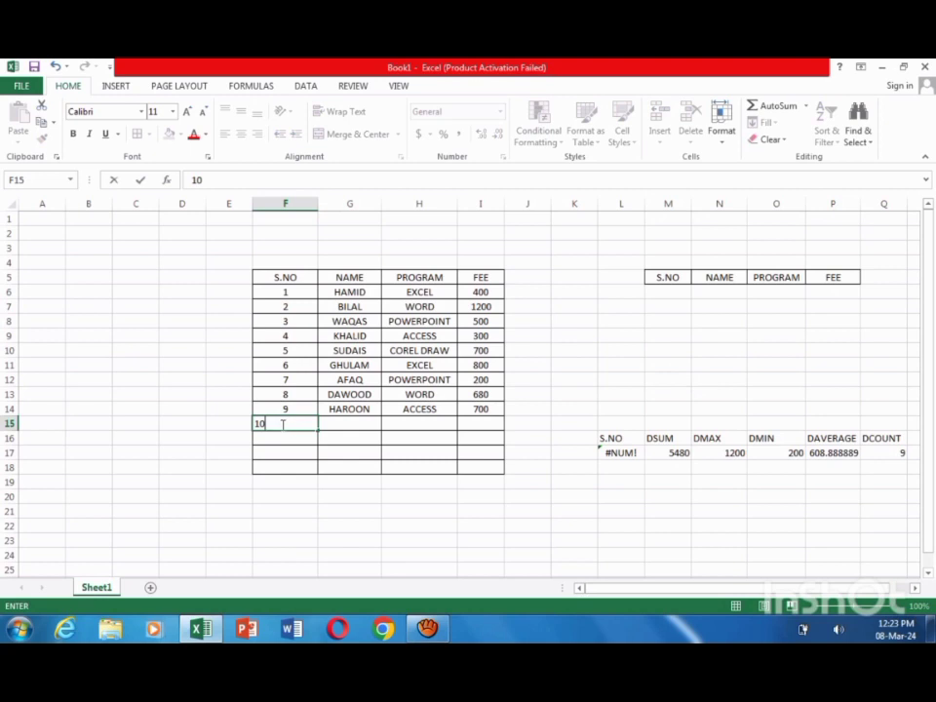
{"action": "key", "text": "Tab"}
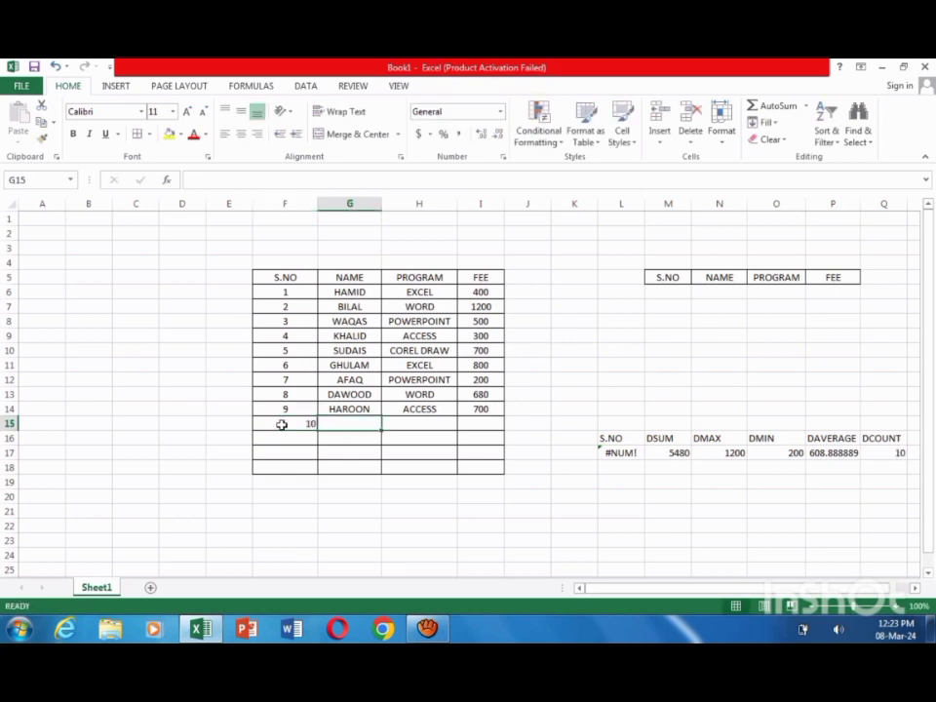
{"action": "type", "text": "FA"}
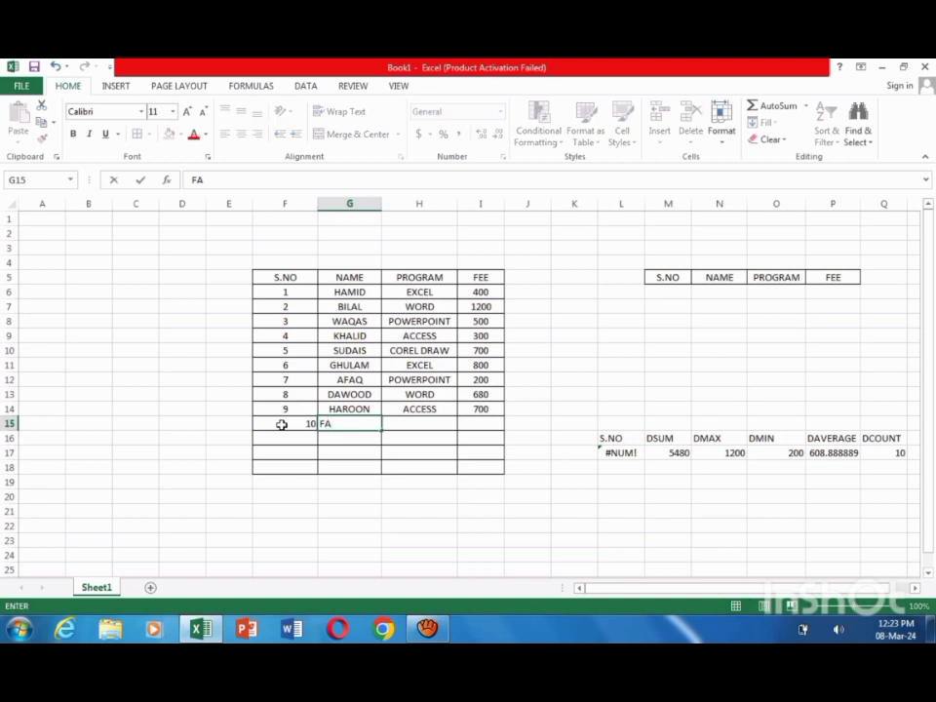
{"action": "type", "text": "RMAN"}
Step: Complete the row 15 record with EXCEL as the PROGRAM and 1800 as the FEE
{"action": "left_click", "coordinate": [418, 424]}
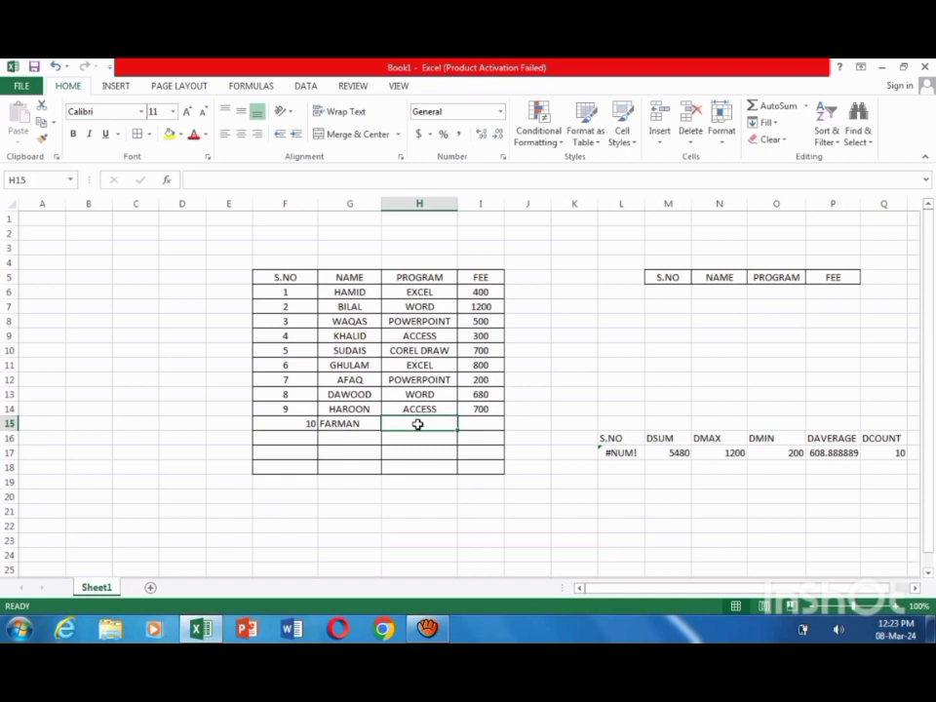
{"action": "type", "text": "EXCEL"}
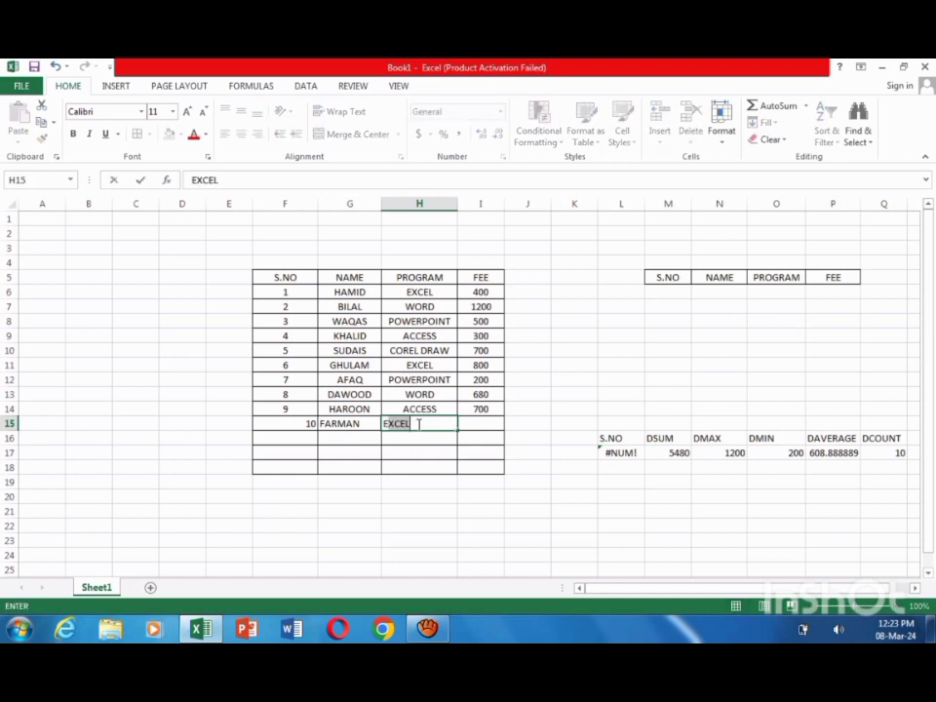
{"action": "key", "text": "Tab"}
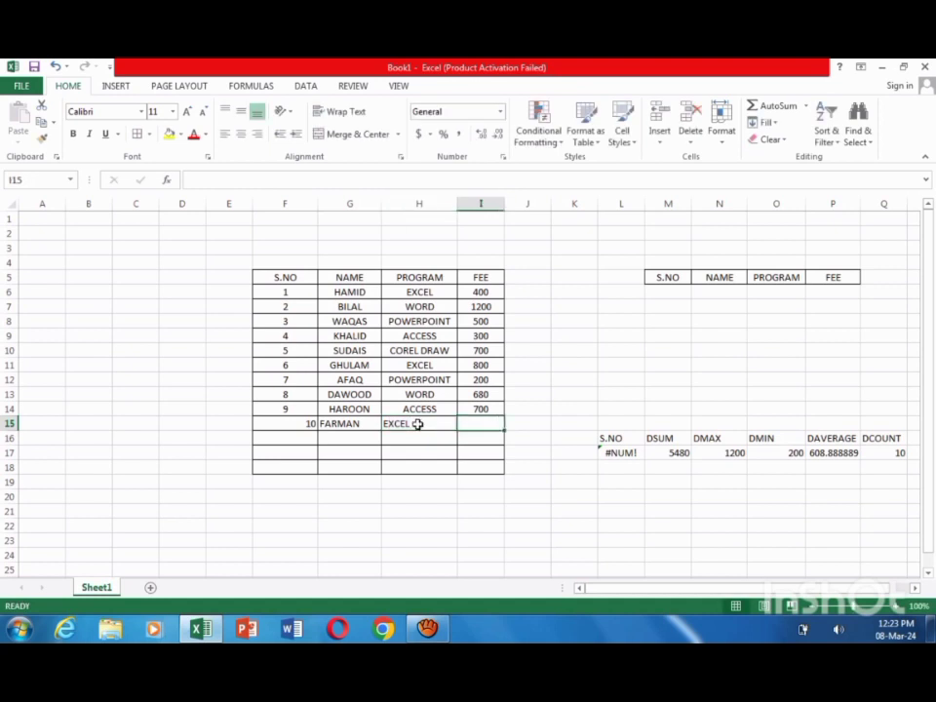
{"action": "type", "text": "1"}
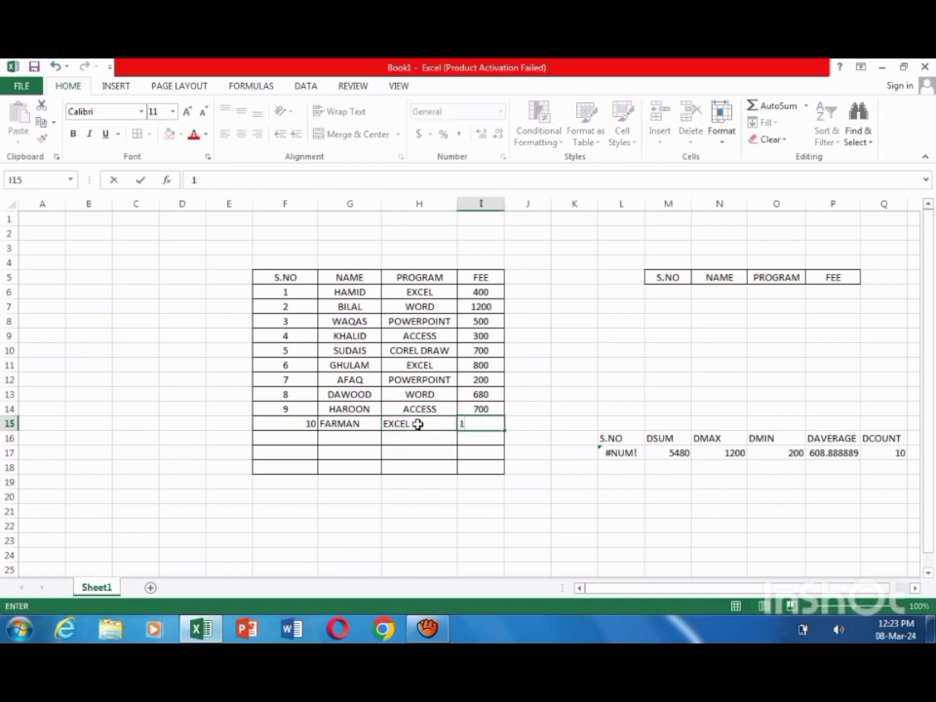
{"action": "type", "text": "800"}
{"action": "key", "text": "Return"}
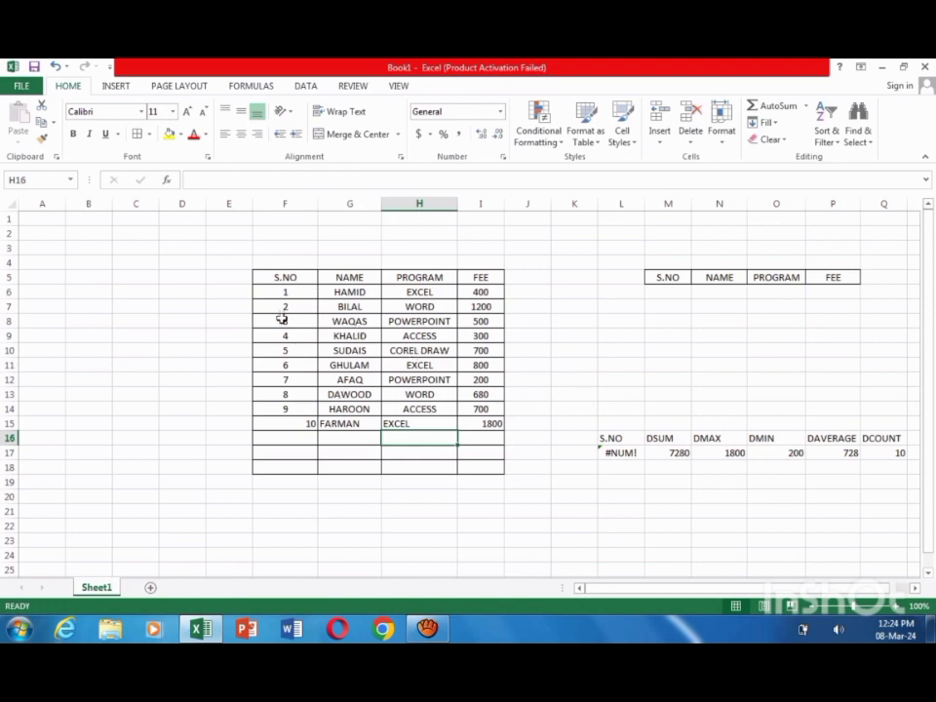
Step: Center the contents of the new record in cells F15:I15 horizontally
{"action": "left_click_drag", "start_coordinate": [282, 420], "coordinate": [479, 418]}
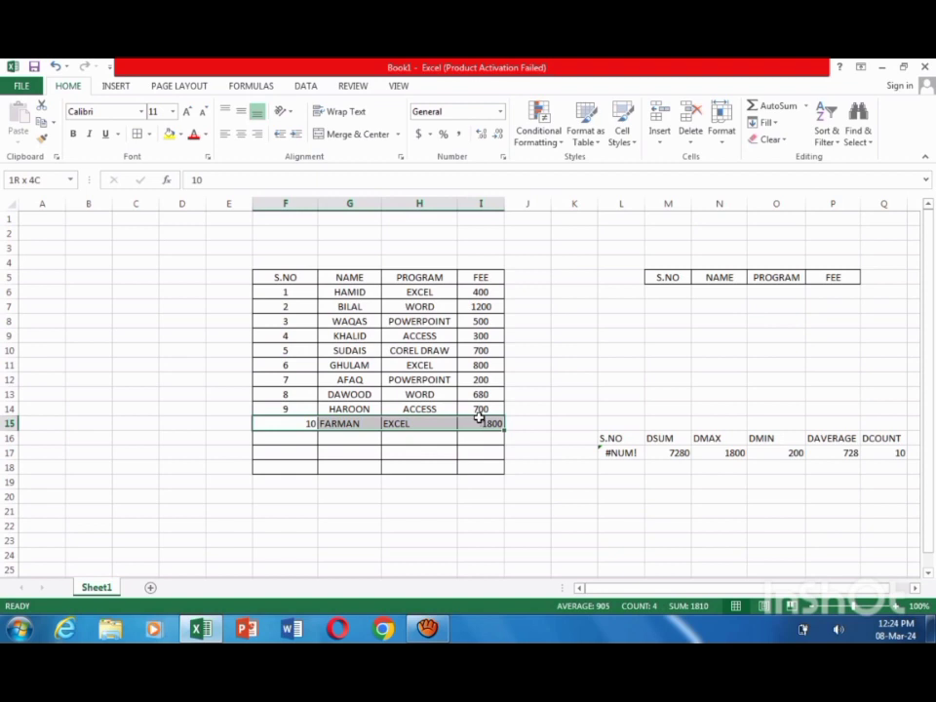
{"action": "left_click", "coordinate": [241, 134]}
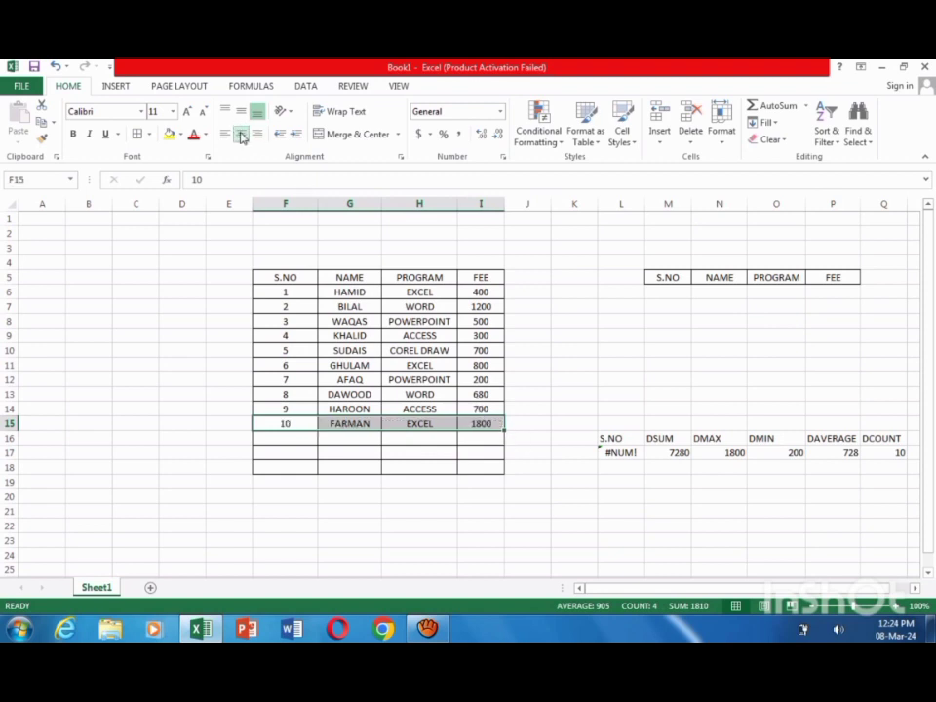
{"action": "left_click", "coordinate": [562, 337]}
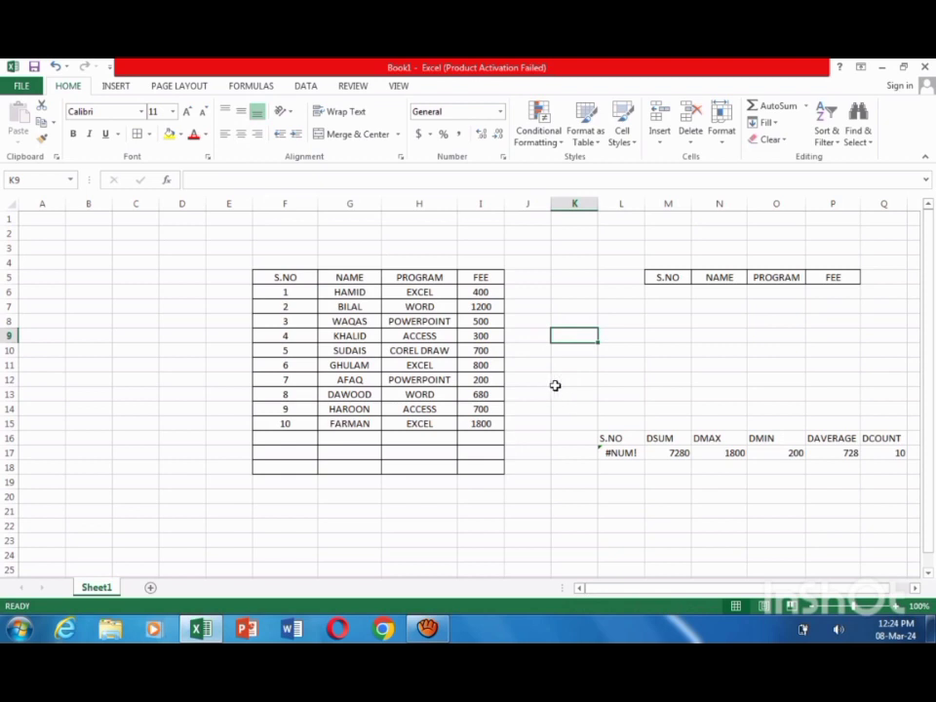